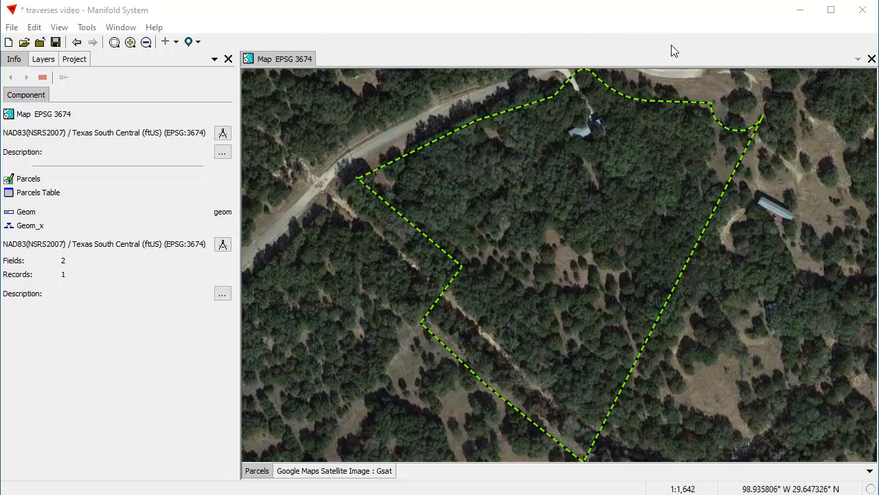
Compare the satellite image with and without the Parcels layer by hiding the layer and showing it again
scroll(570, 230, "down", 1)
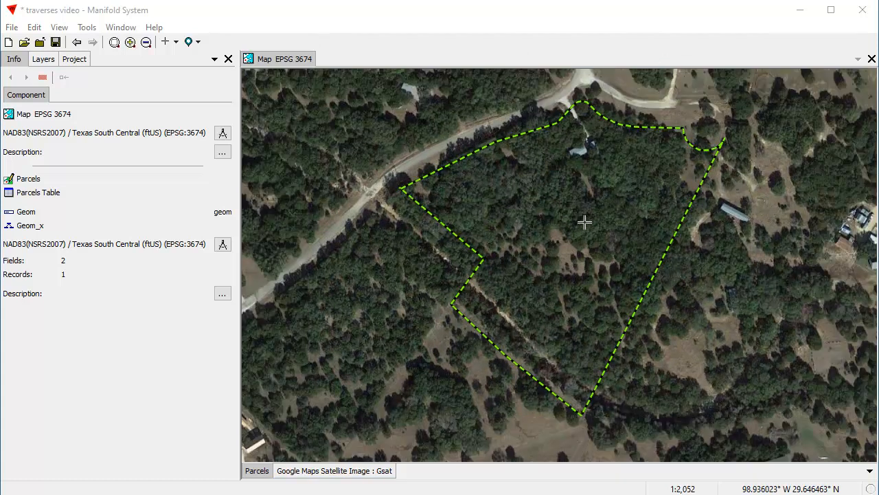
scroll(583, 221, "up", 1)
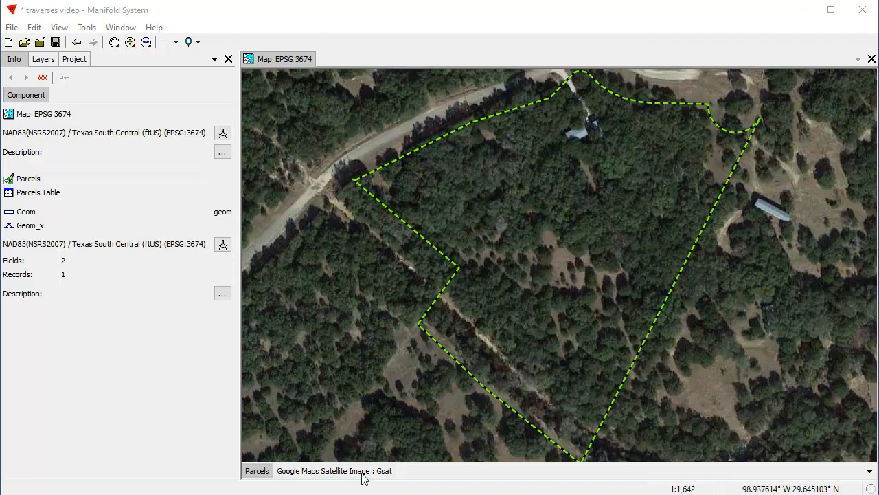
left_click(255, 473, "shift")
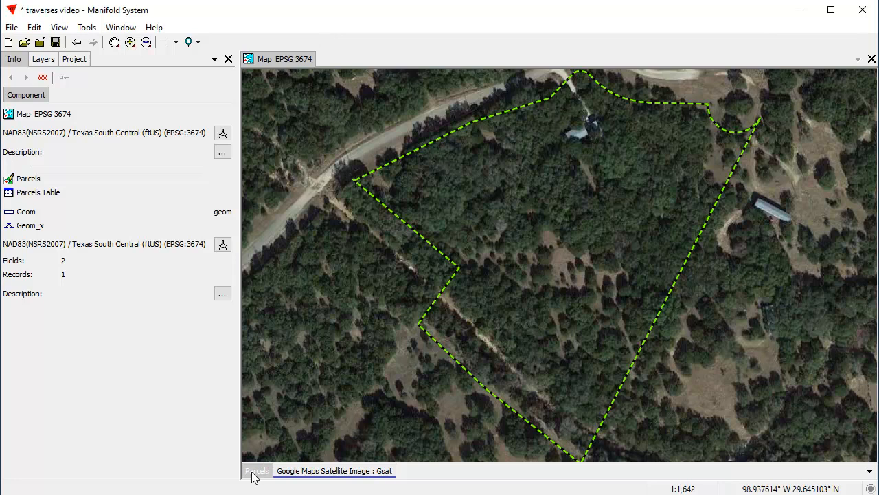
left_click(254, 472, "shift")
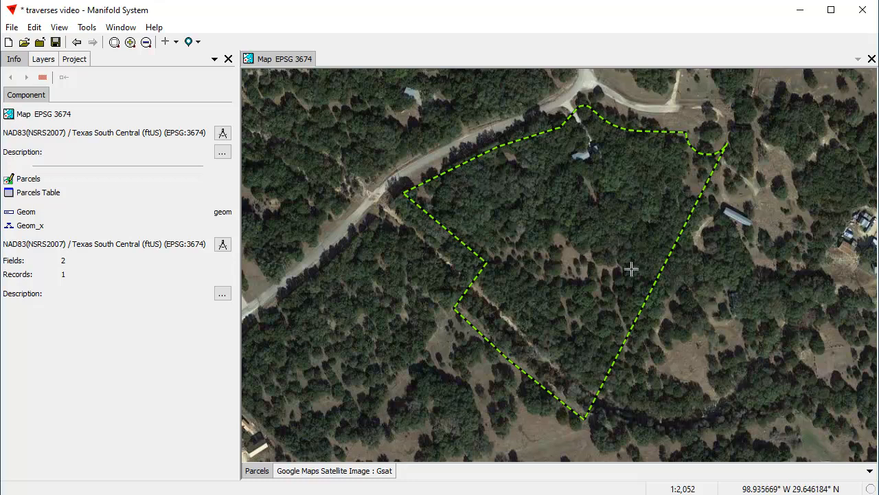
Pick the parcel boundary line for editing and list its coordinates as a traverse
left_click(472, 250)
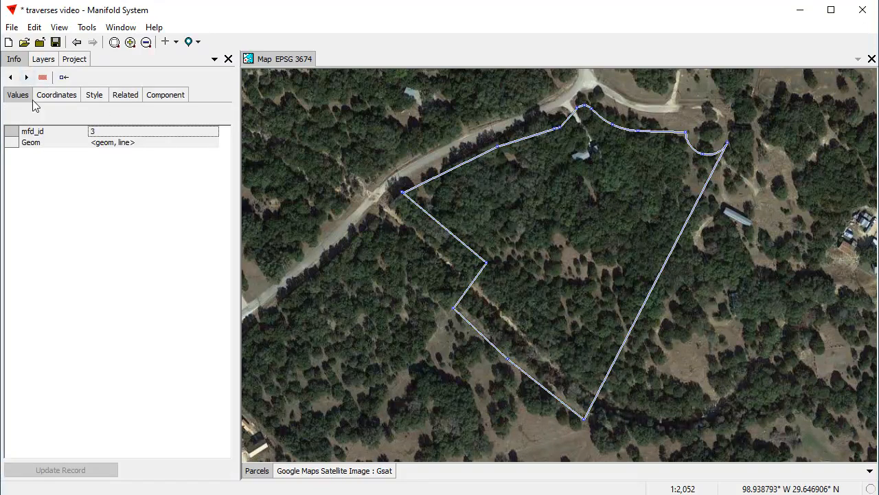
left_click(59, 98)
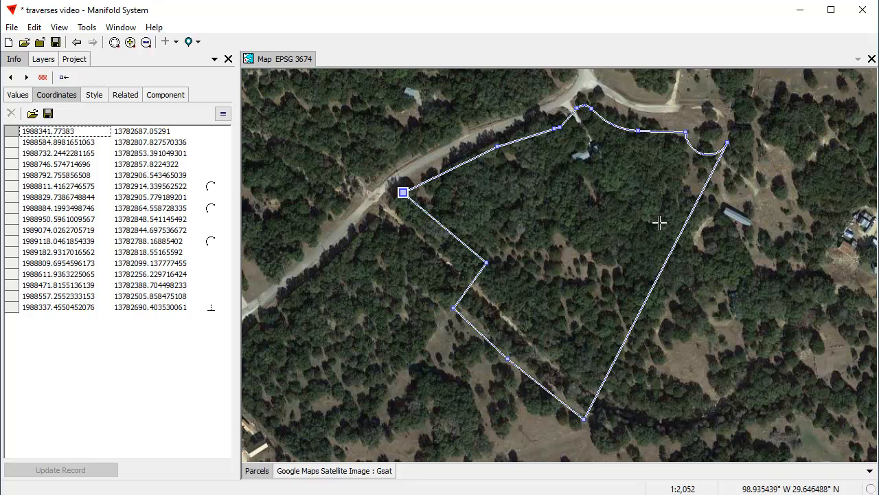
left_click(222, 115)
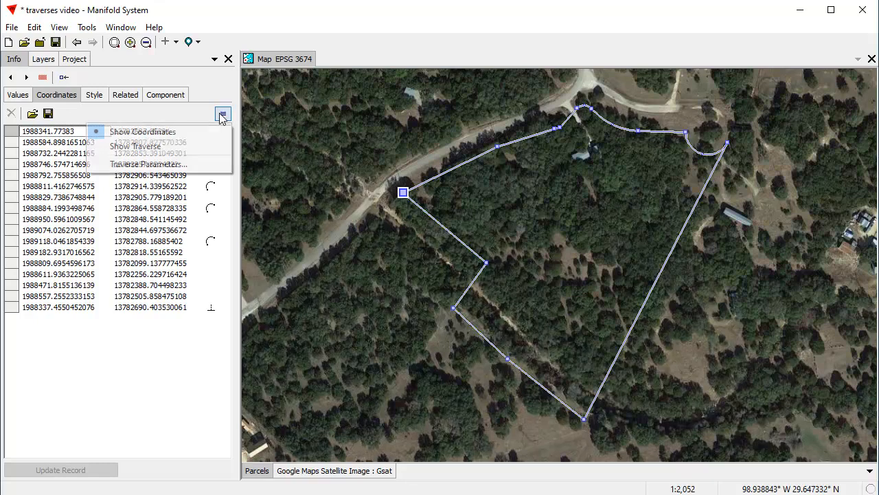
left_click(158, 149)
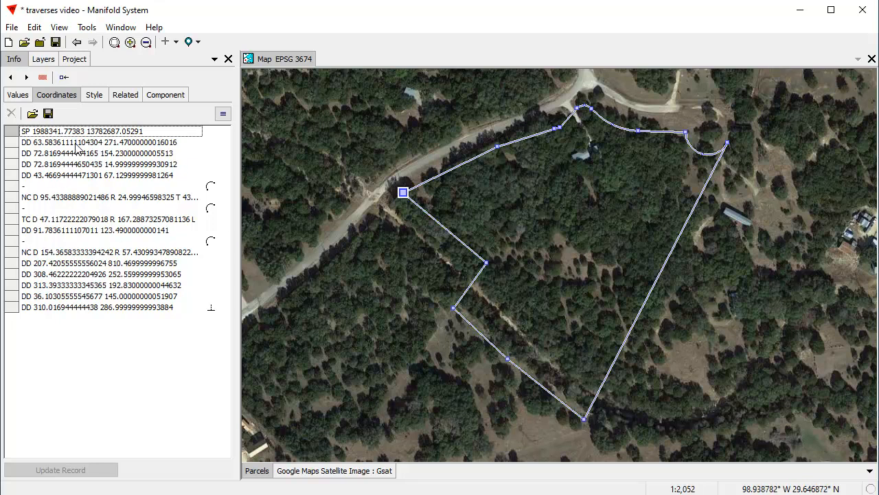
Examine the first direction-distance leg of the traverse and the boundary's western start corner up close
left_click(49, 142)
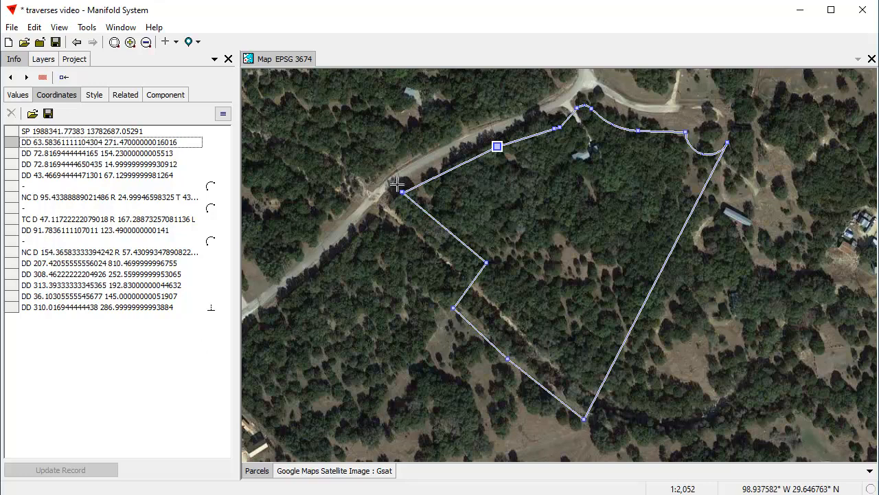
scroll(402, 193, "up", 5)
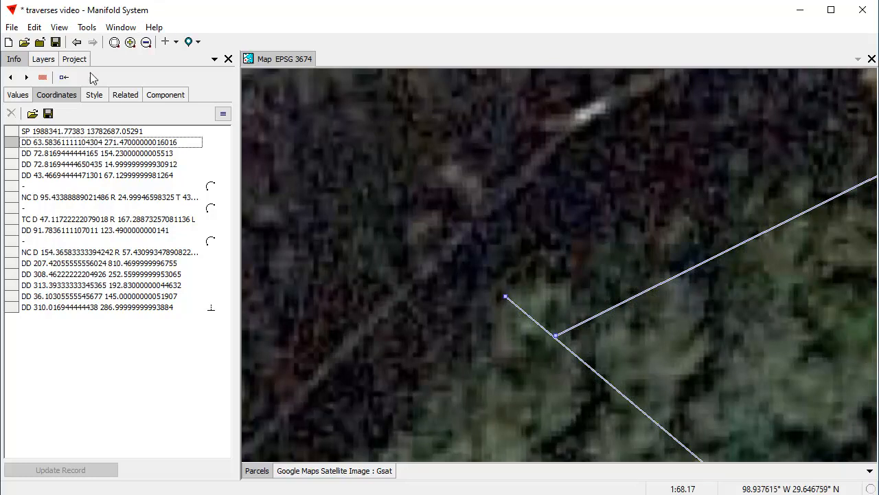
left_click(76, 42)
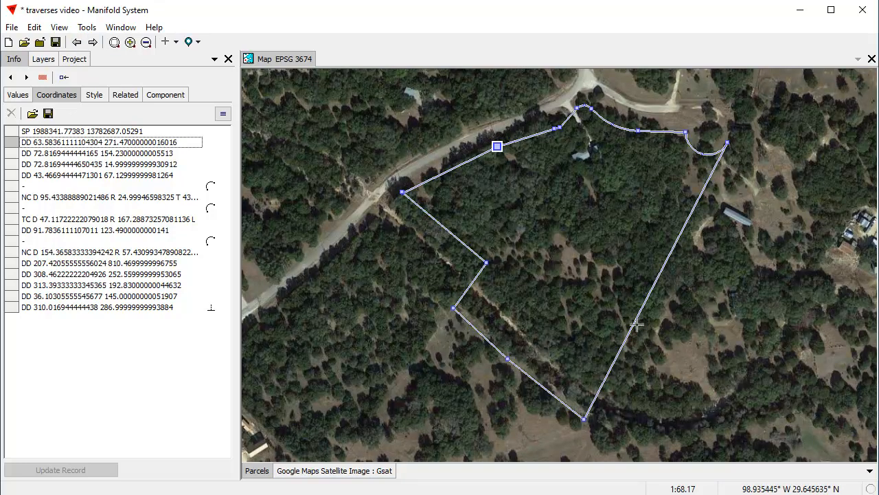
Set the distance of the traverse's last leg to 150, keeping its direction
left_click(124, 309)
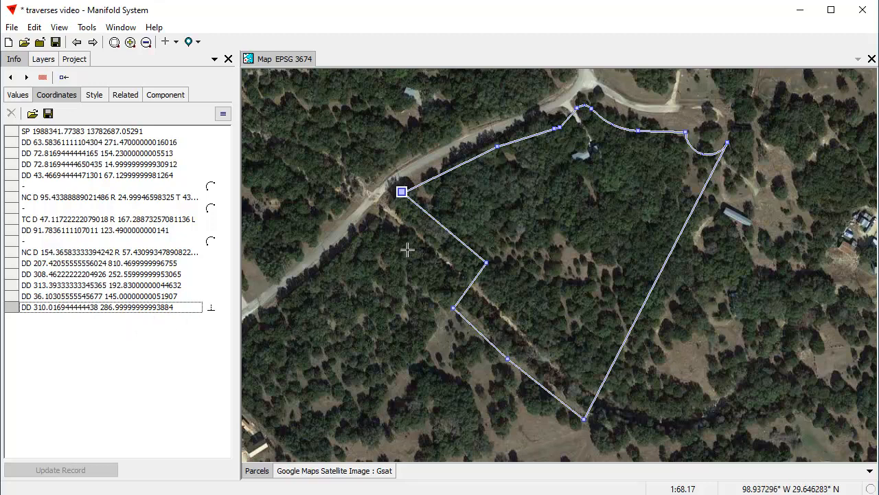
left_click(157, 309)
left_click_drag(186, 311, 106, 315)
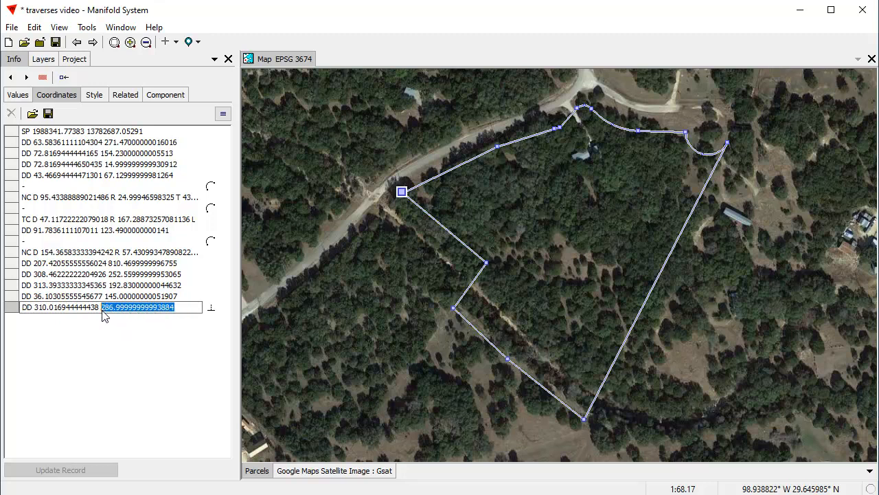
type("150")
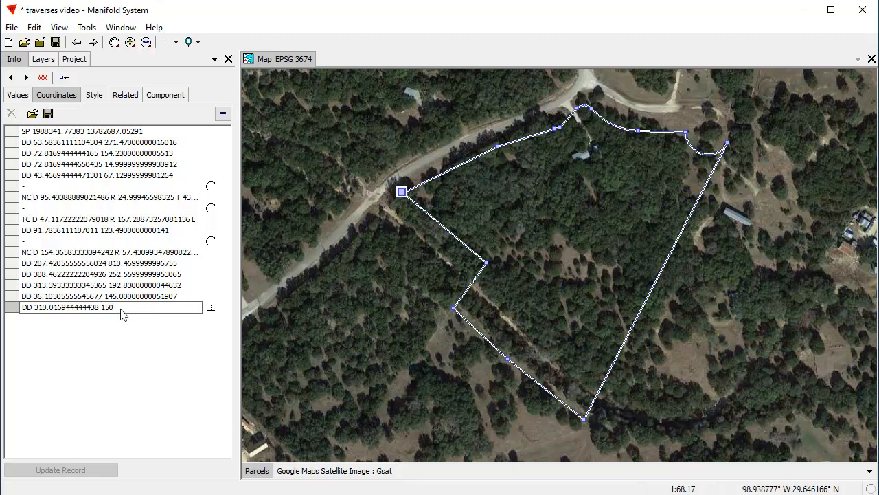
key("Return")
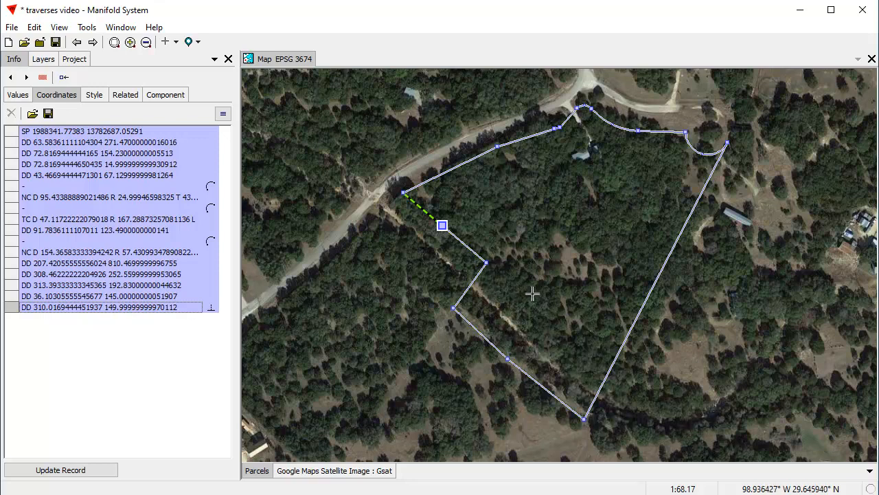
Set the distance of the traverse's last leg to 287
left_click(180, 307)
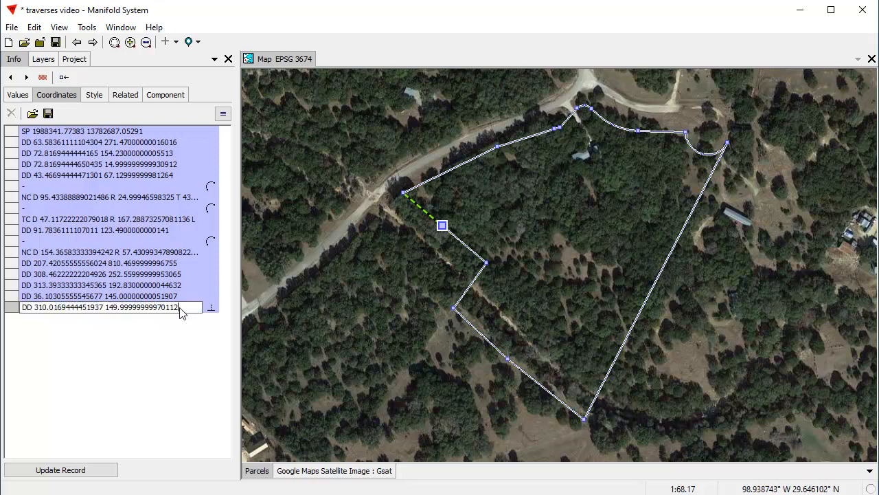
left_click_drag(188, 312, 108, 313)
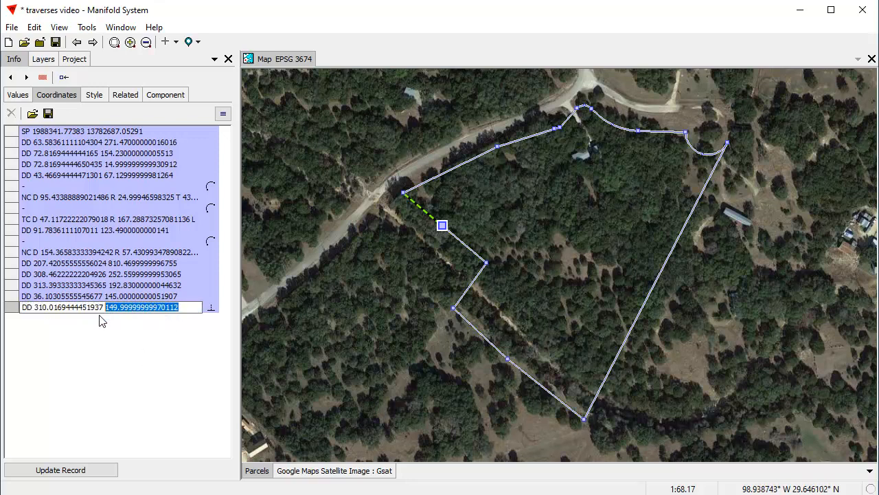
type("28")
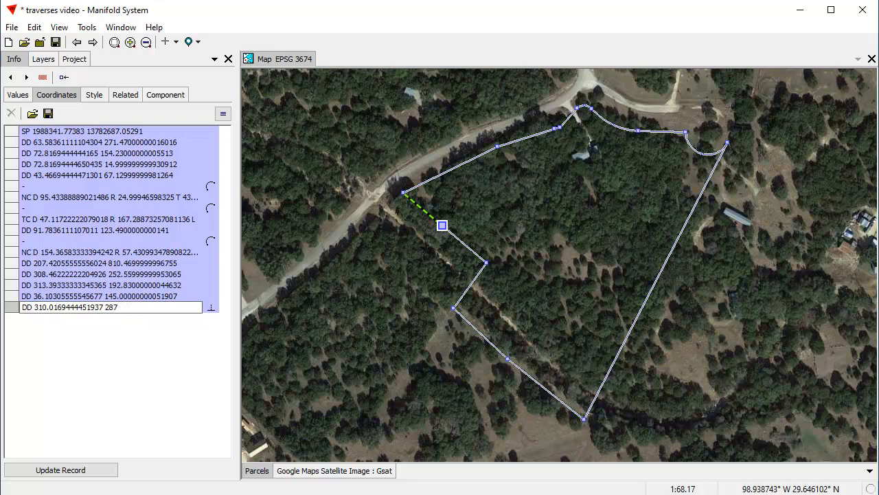
type("7")
key("Return")
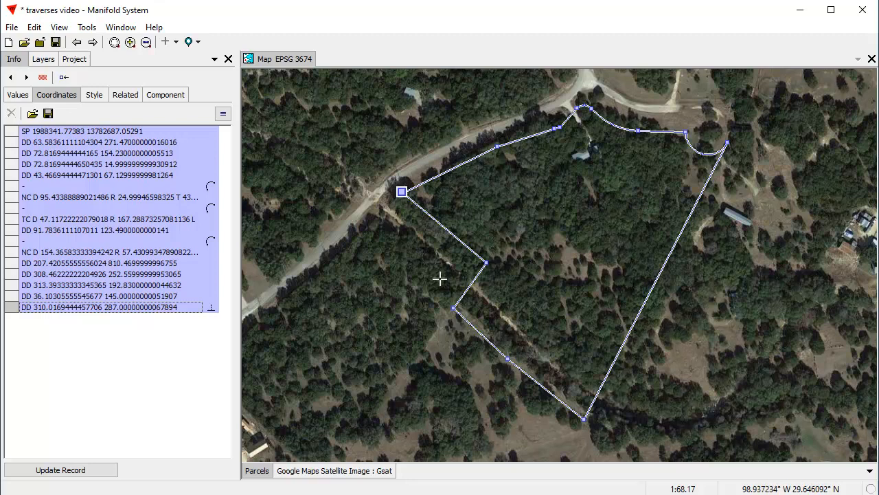
Set the distance of the long eastern leg ending at the parcel's southern corner to 600
left_click(656, 280)
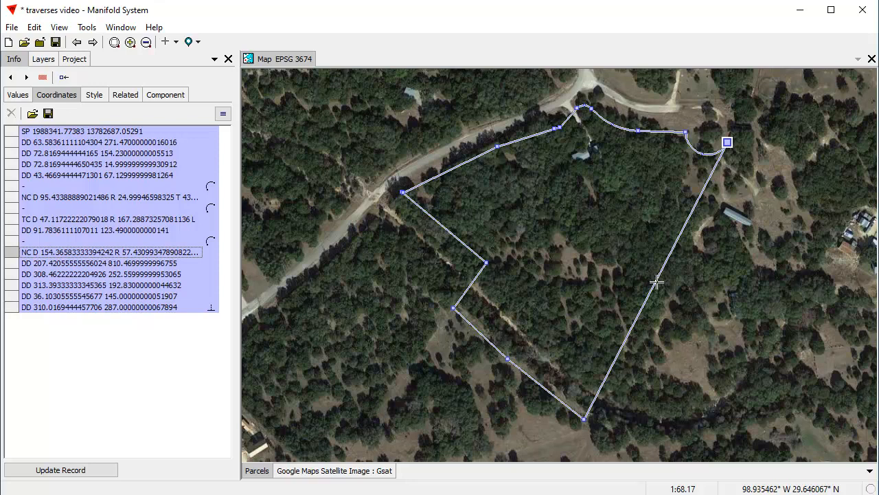
left_click(583, 418)
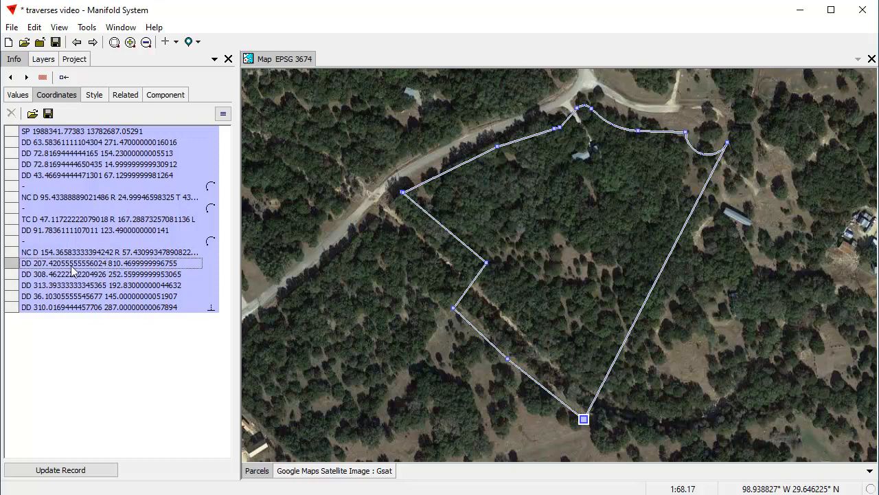
left_click(192, 265)
left_click_drag(192, 264, 115, 268)
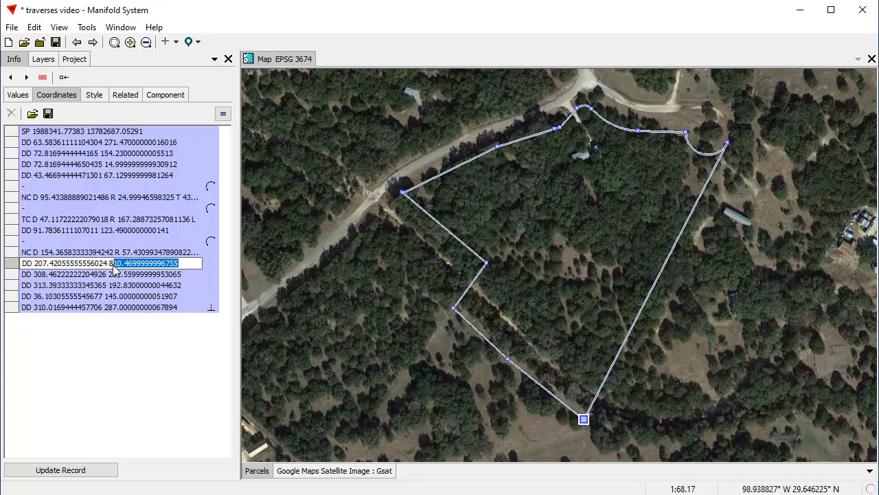
key("BackSpace")
key("BackSpace")
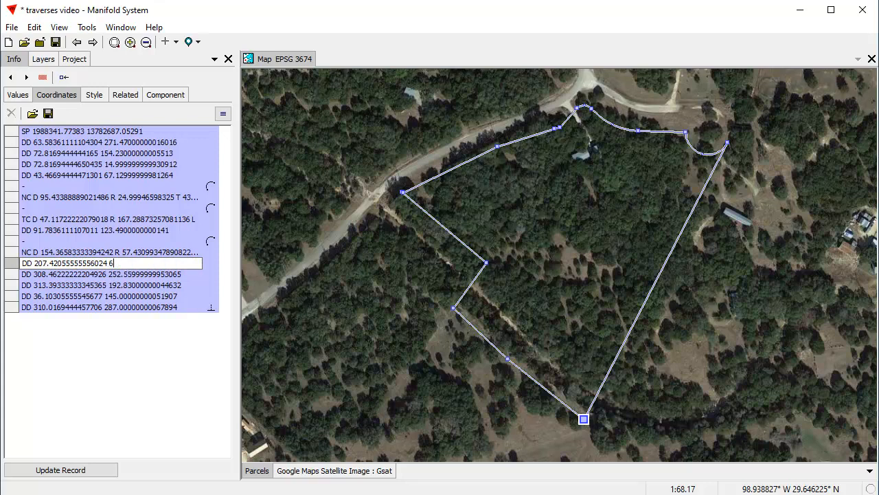
key("Return")
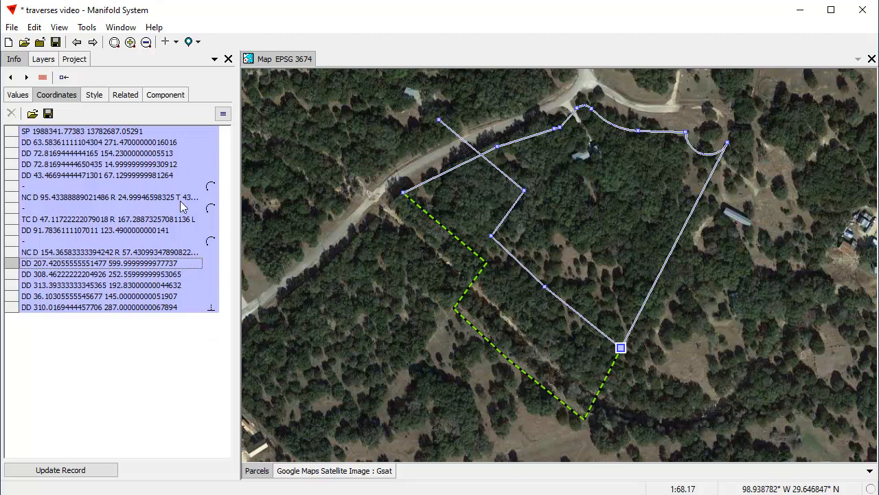
Set the long eastern leg's distance to 810 and inspect the boundary's western closing corner up close
left_click(154, 264)
left_click_drag(177, 270, 116, 269)
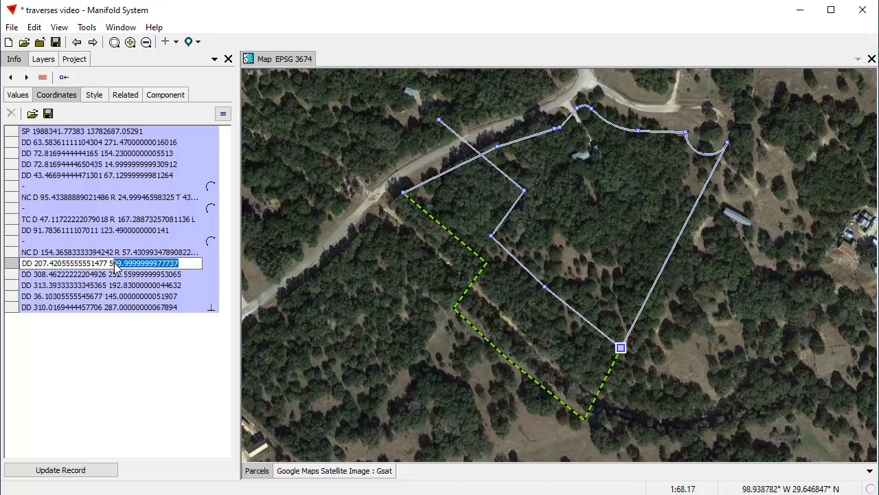
type("810")
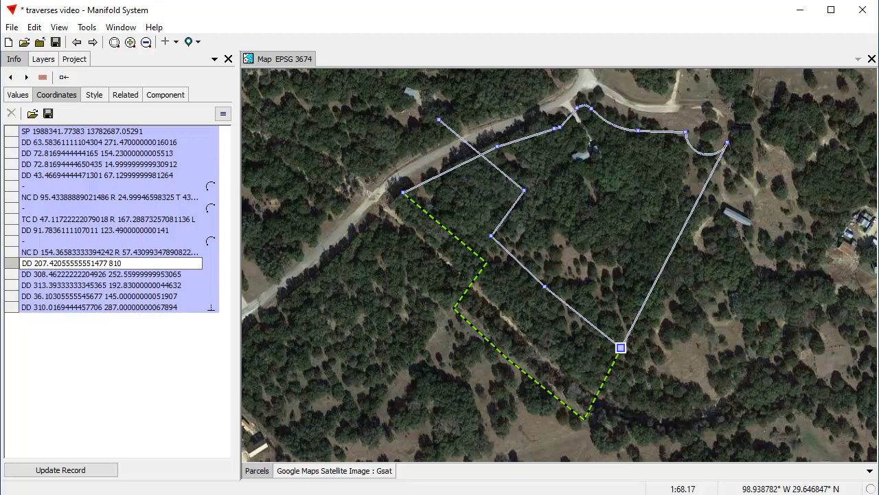
key("Return")
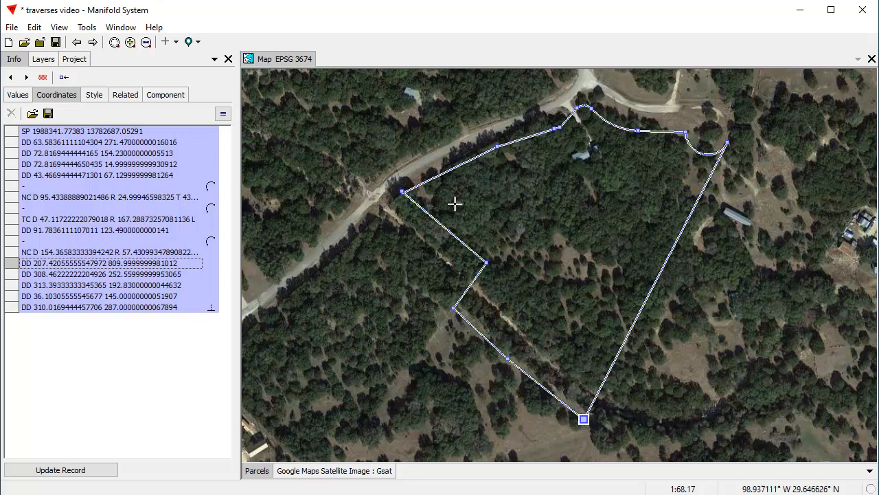
left_click_drag(392, 182, 424, 200)
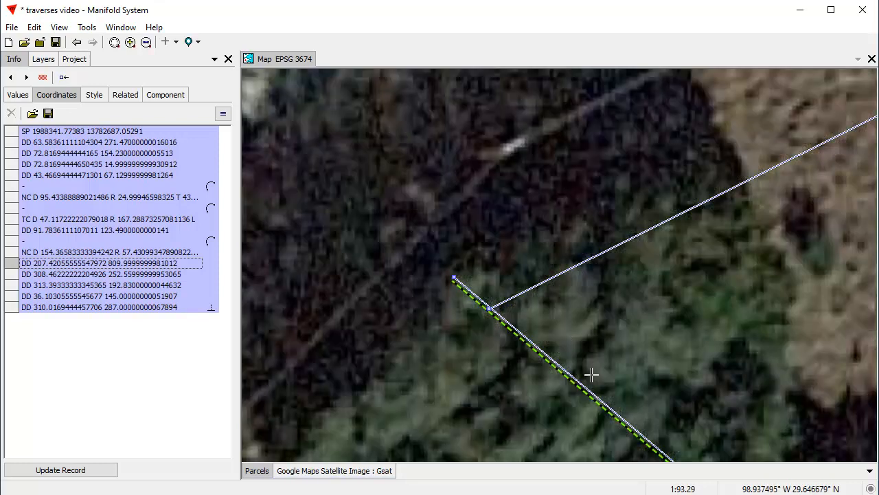
left_click(76, 42)
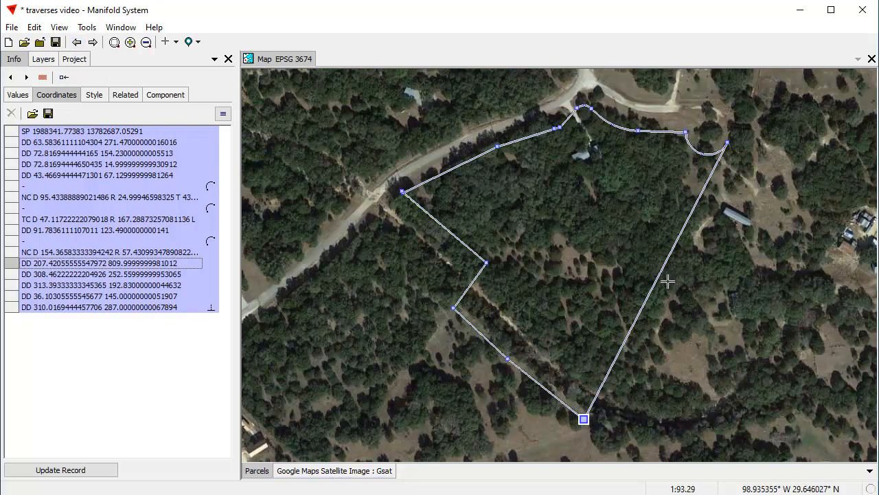
Undo all unsaved changes to the parcel boundary line
right_click(728, 320)
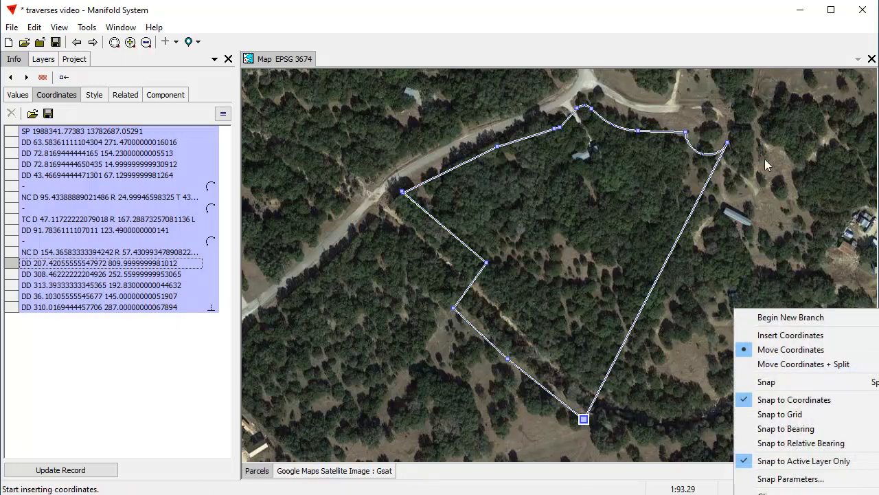
right_click(690, 103)
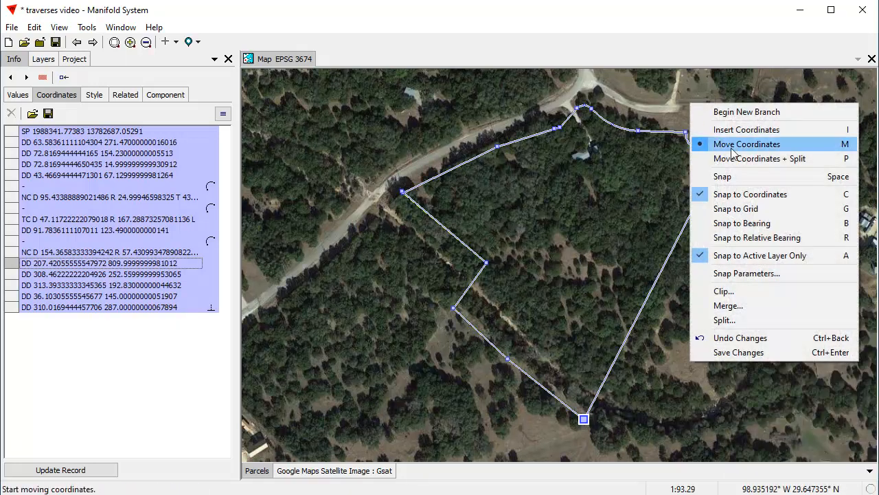
left_click(740, 337)
left_click(732, 333, "alt")
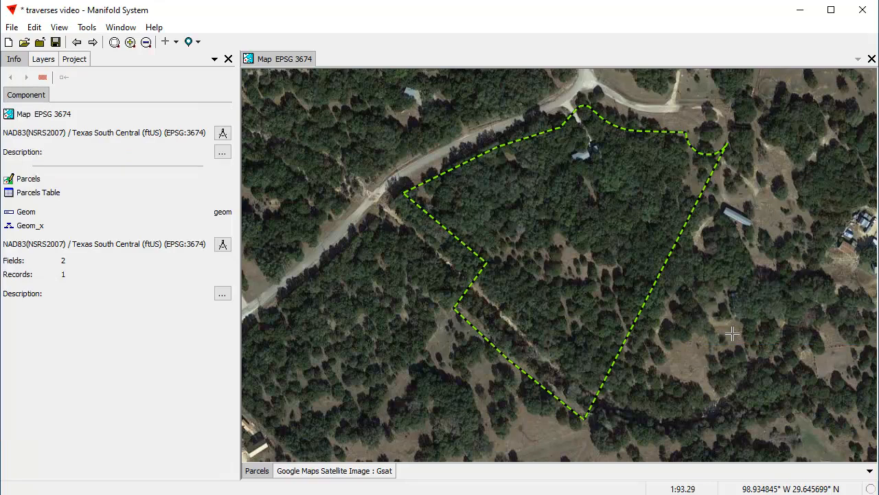
Start a new line in the Parcels drawing, placing its first point in the clearing northeast of the existing parcel and west of the diagonal road
left_click_drag(759, 309, 397, 289)
scroll(620, 250, "down", 1)
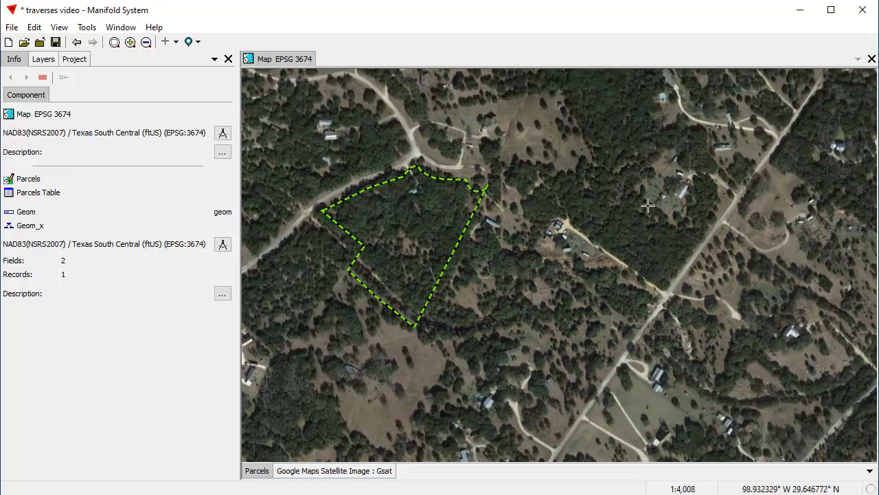
left_click_drag(650, 207, 469, 294)
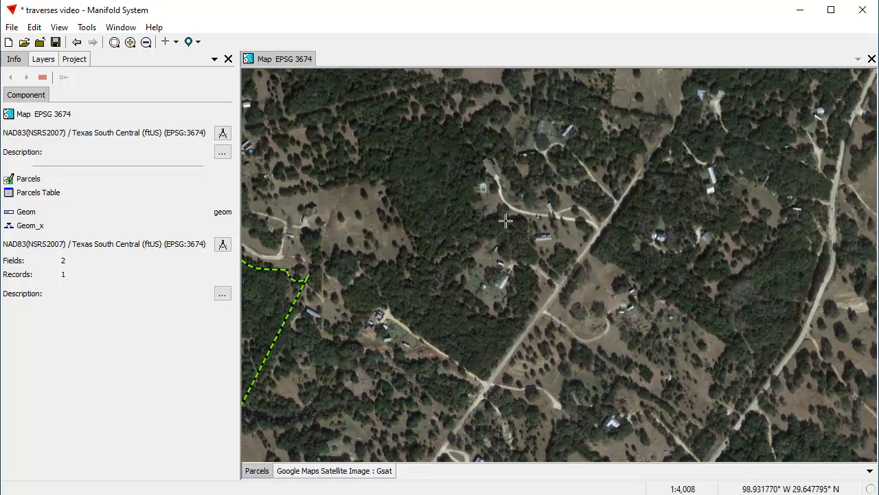
left_click(176, 44)
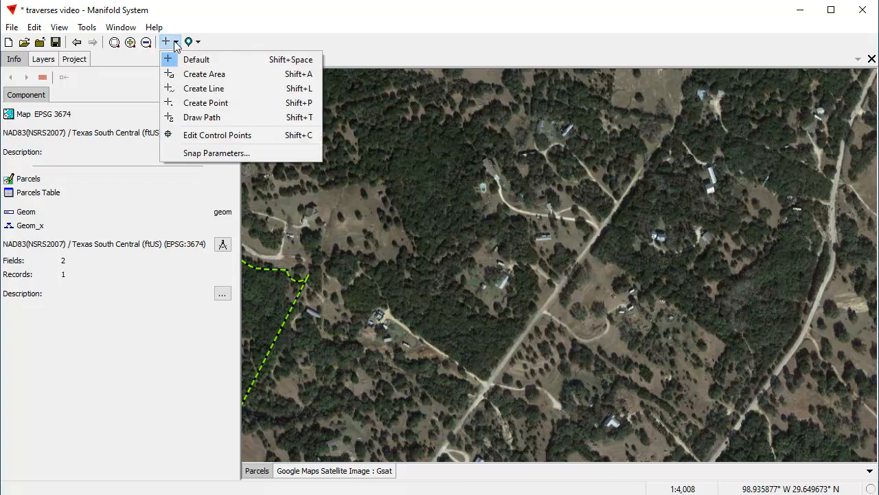
left_click(200, 88)
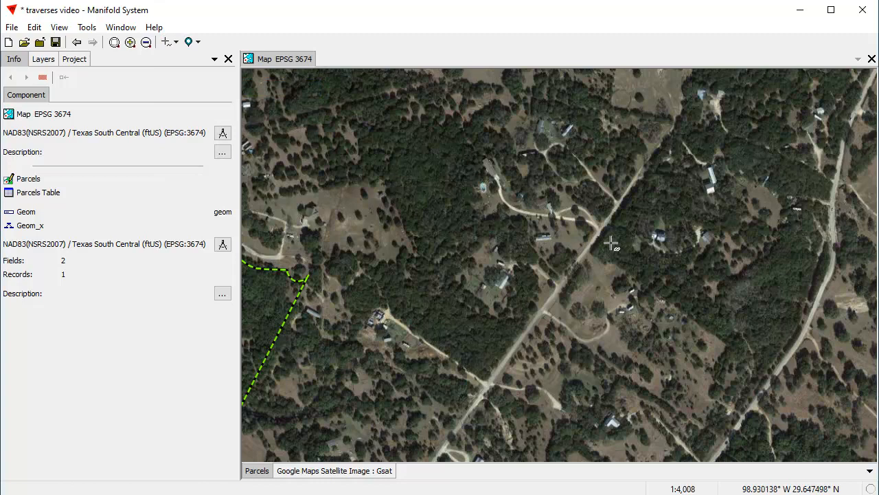
left_click(483, 187)
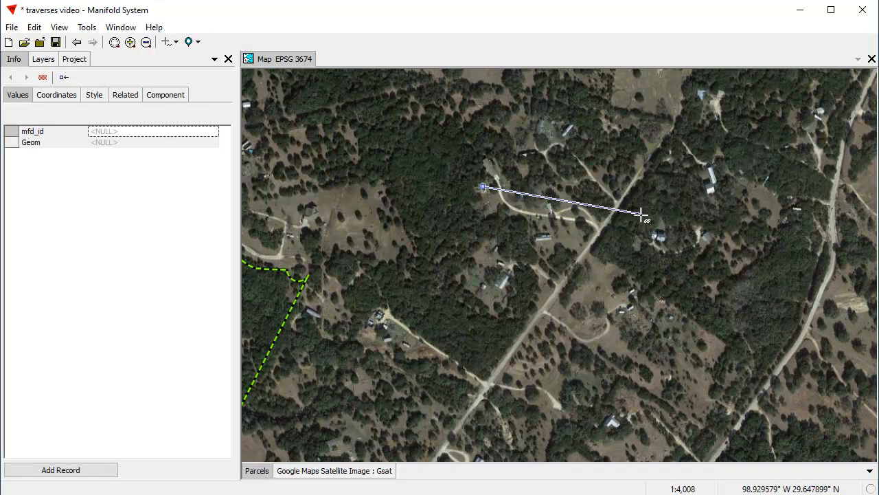
Show the new line's coordinates in traverse form
left_click(52, 93)
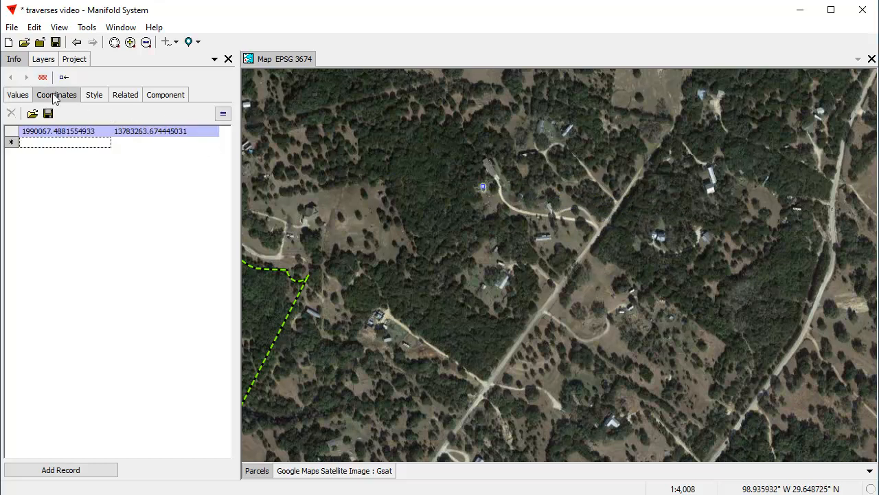
left_click(223, 115)
left_click(160, 147)
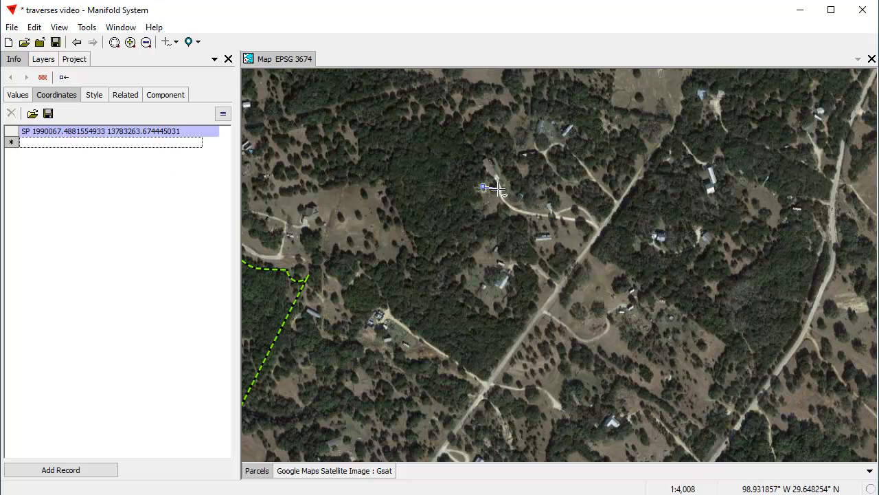
Add the traverse's first leg eastward and set its direction to 90 and its distance to 500
left_click(649, 204)
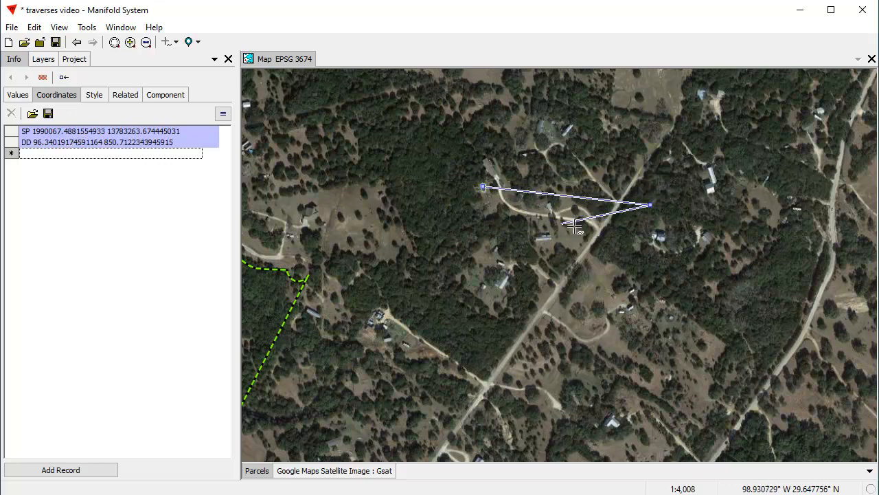
left_click(75, 143)
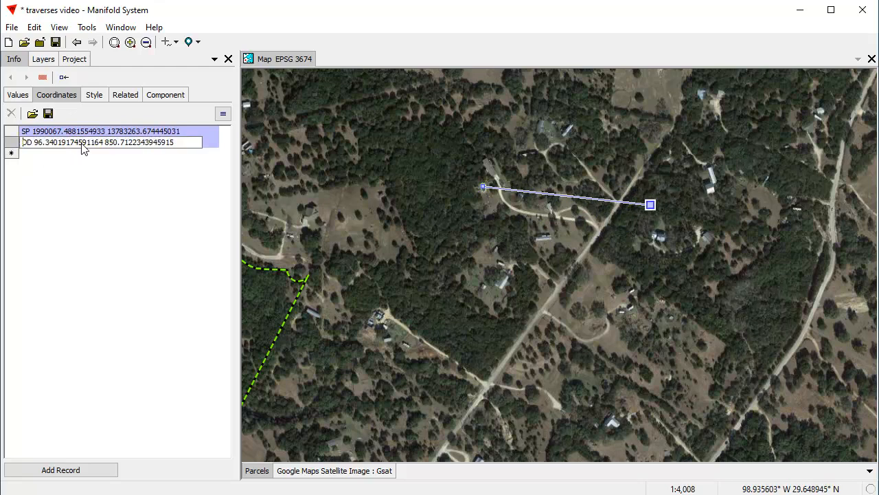
left_click_drag(183, 146, 38, 150)
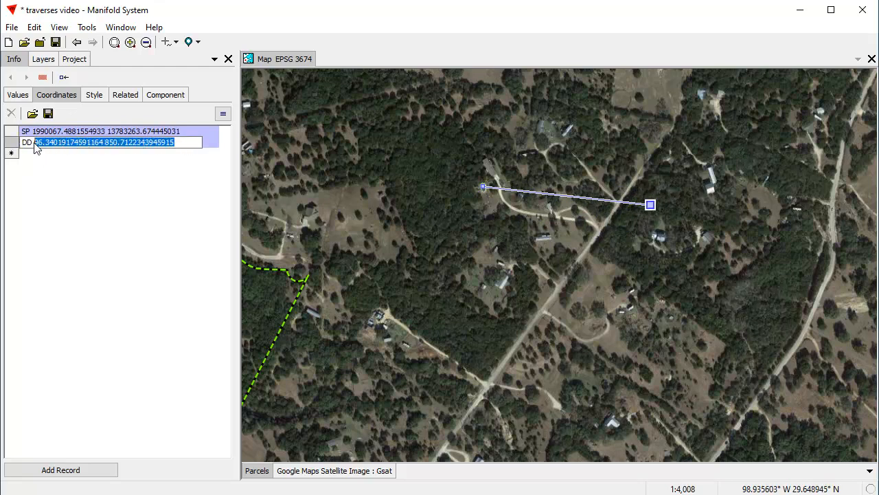
type("90")
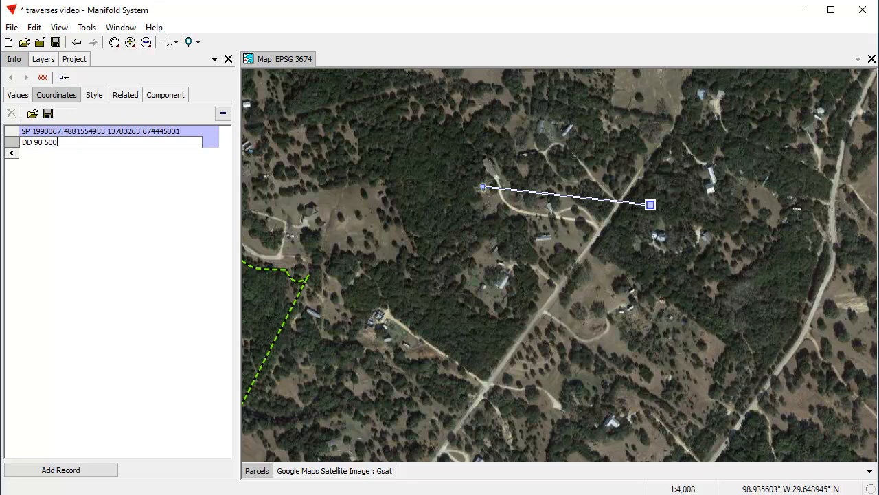
type(" 500")
key("Return")
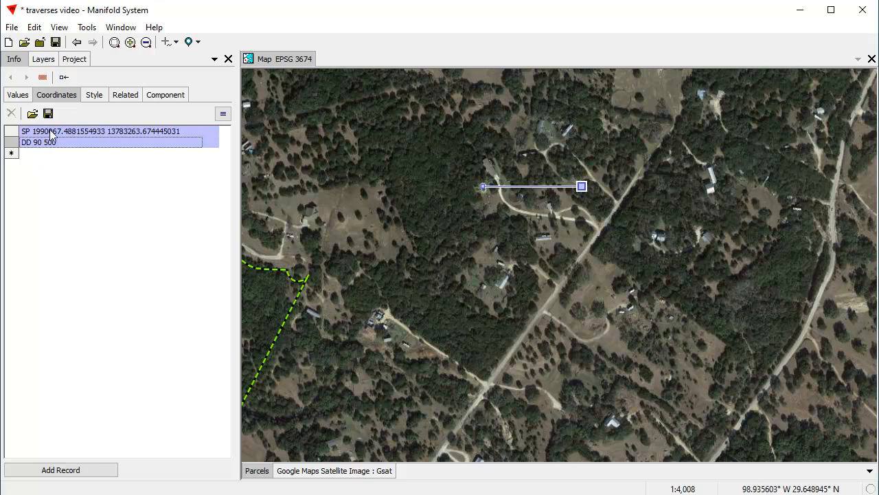
Add a second leg southward from the line's eastern end and set its direction to 180 and distance to 300
scroll(484, 246, "up", 2)
left_click_drag(566, 199, 531, 271)
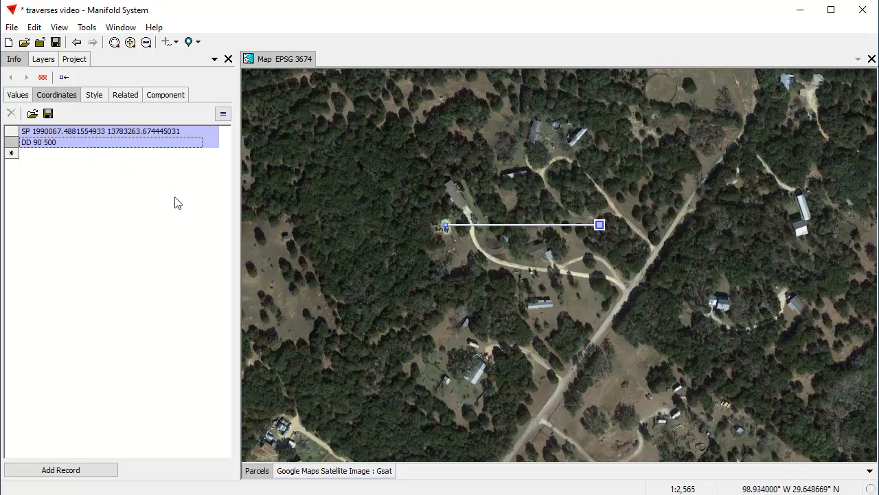
left_click(573, 327)
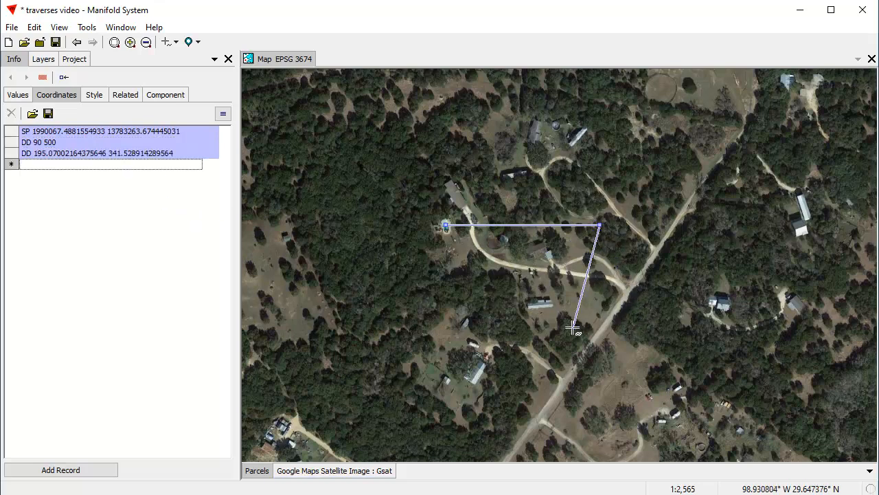
left_click(69, 154)
left_click_drag(184, 156, 48, 160)
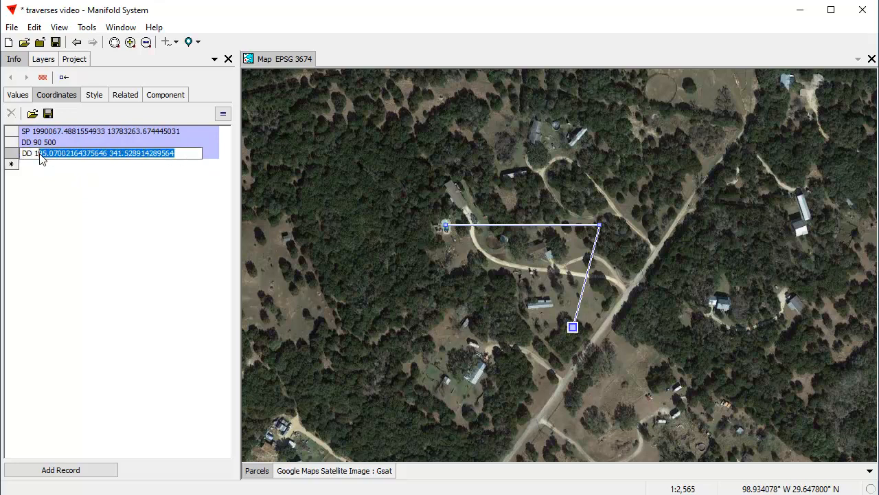
type("80")
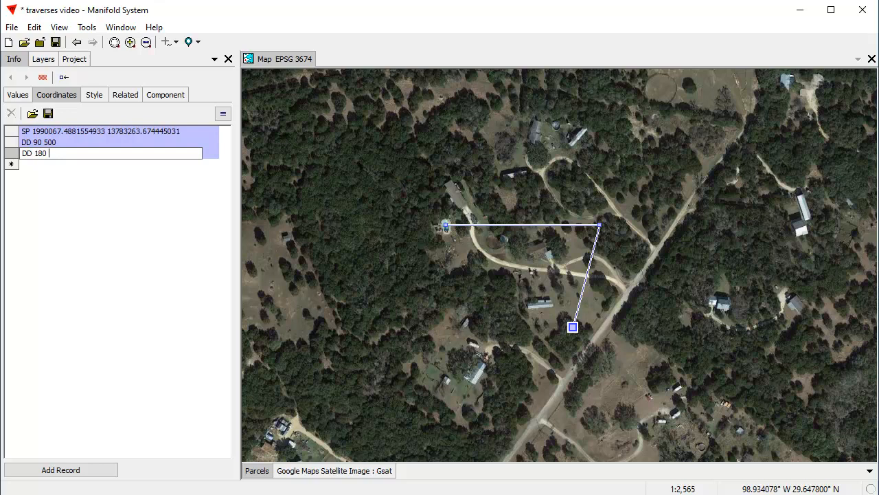
key("Return")
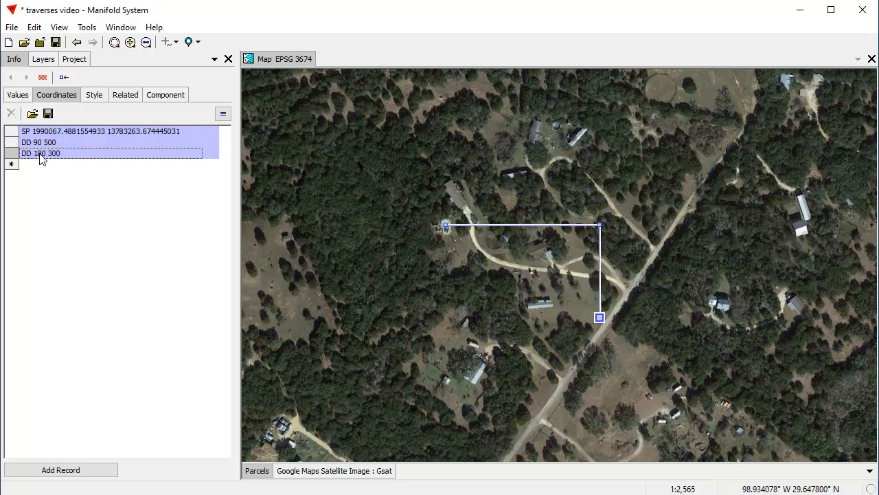
Add a third leg westward and set its direction to 270 and its distance to 500
left_click(422, 317)
left_click(75, 165)
left_click_drag(203, 175, 38, 176)
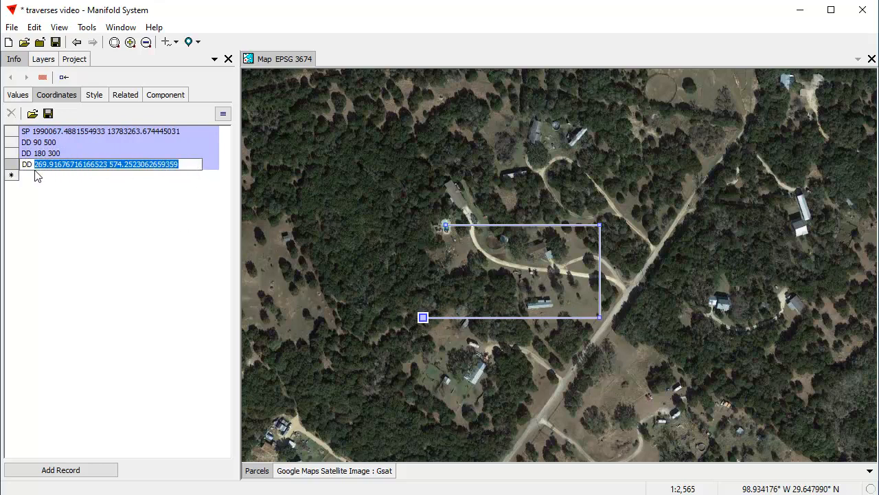
type("270 500")
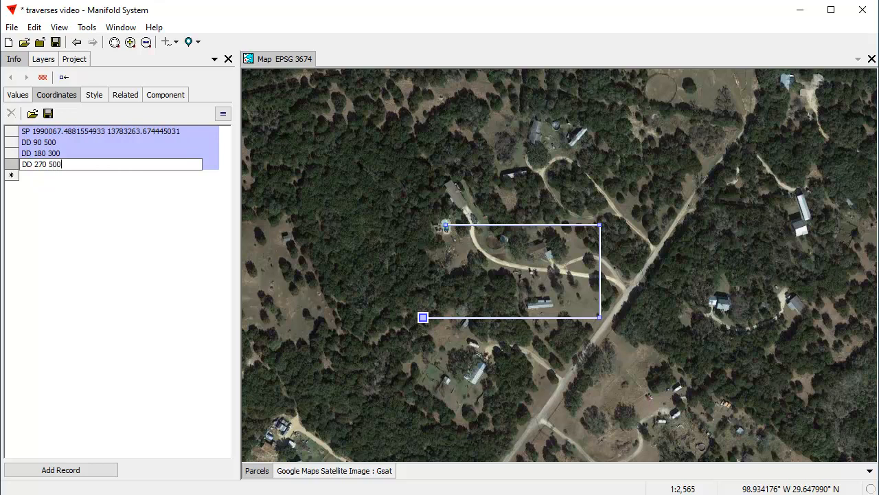
key("Return")
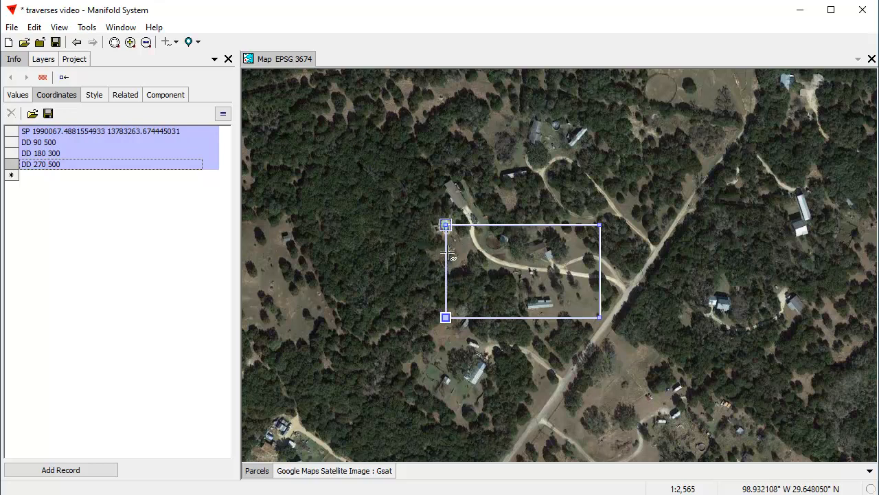
Close the rectangle by snapping the last leg to its starting point, and end the current branch
left_click(446, 224)
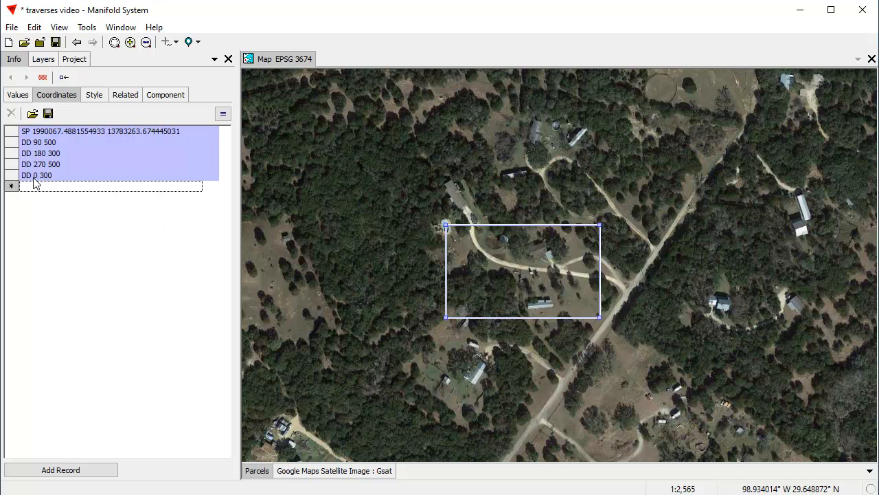
right_click(417, 172)
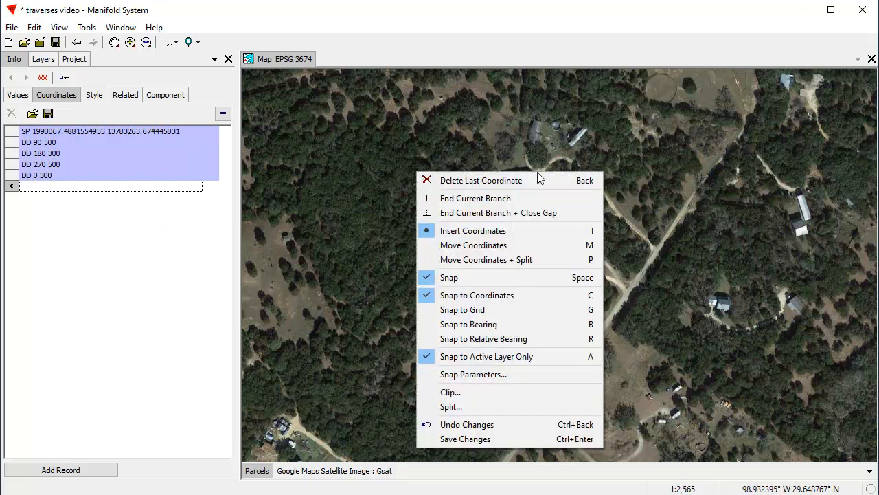
left_click(507, 198)
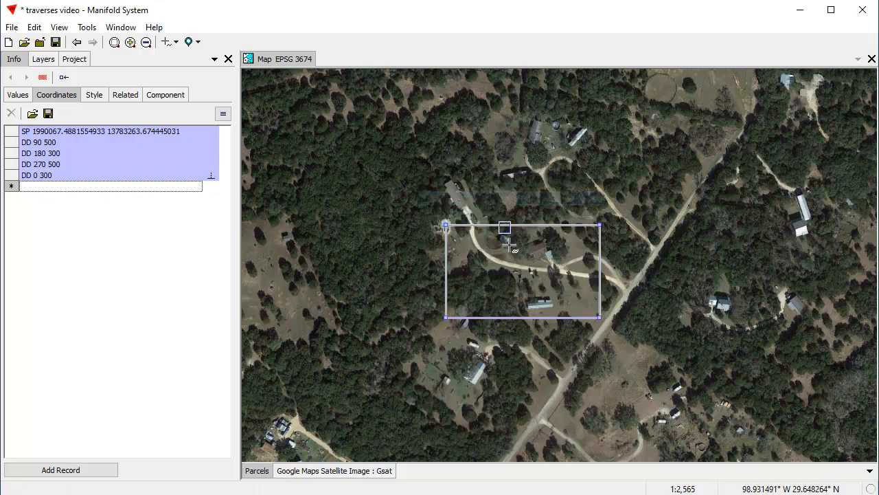
Sketch a six-sided second branch southeast of the rectangle with legs about 520, 535, 400, 294, 362 and 301 long, ending just off its start
left_click_drag(697, 365, 495, 272)
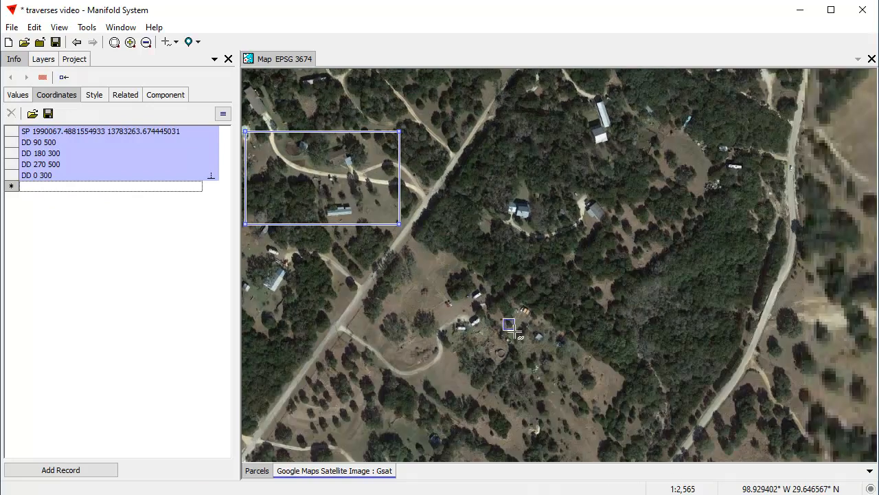
left_click(552, 261)
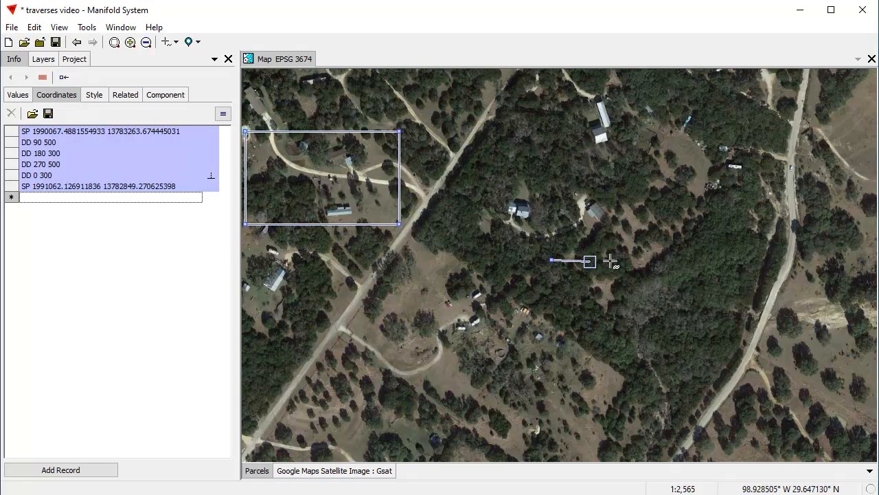
left_click(710, 234)
left_click(789, 378)
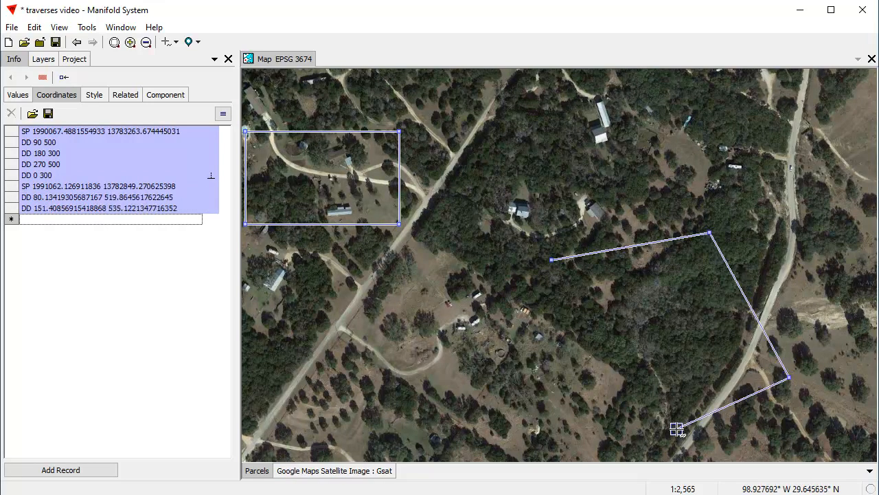
left_click(677, 428)
left_click(585, 417)
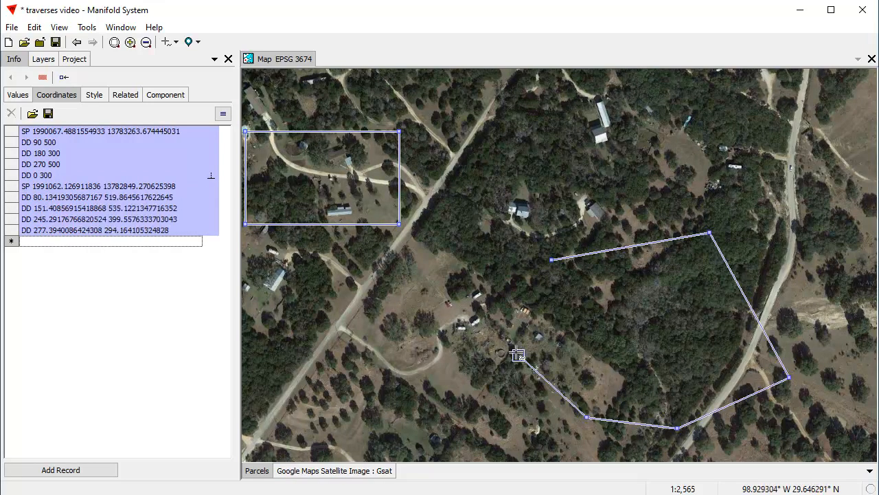
left_click(508, 337)
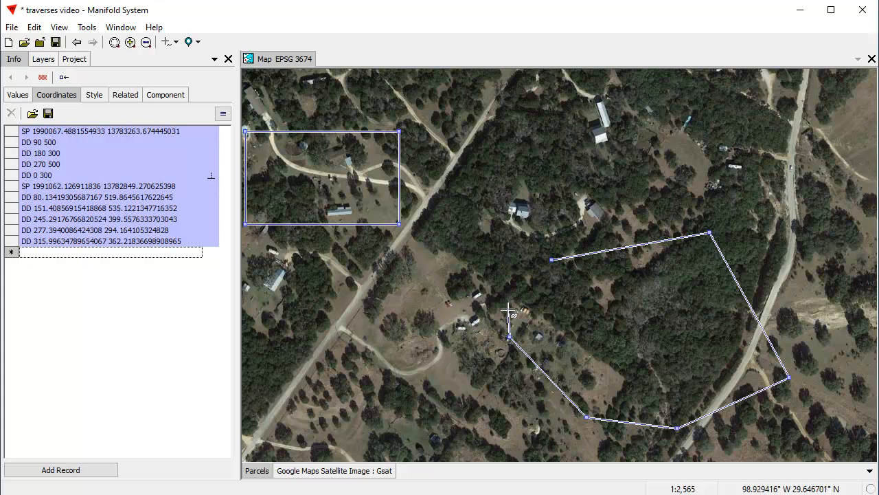
left_click(553, 258)
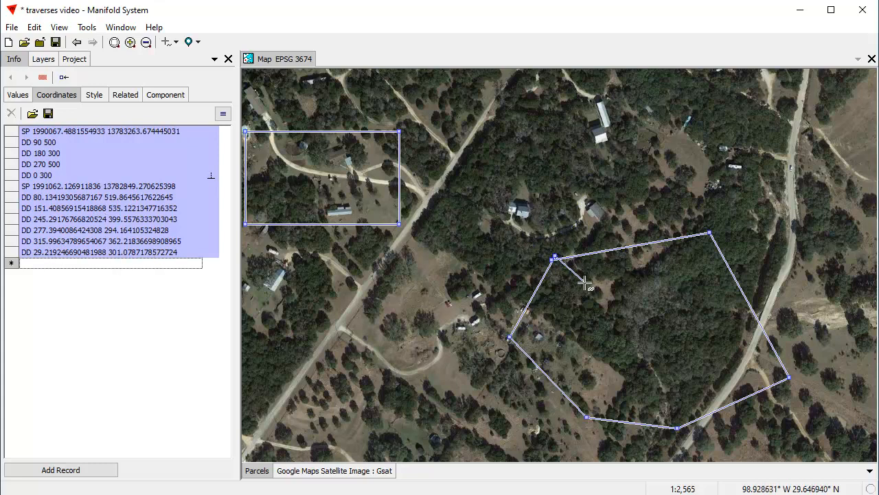
End the six-sided branch and close the gap between its start and end points
scroll(589, 288, "up", 2)
left_click_drag(644, 309, 559, 235)
left_click(445, 155)
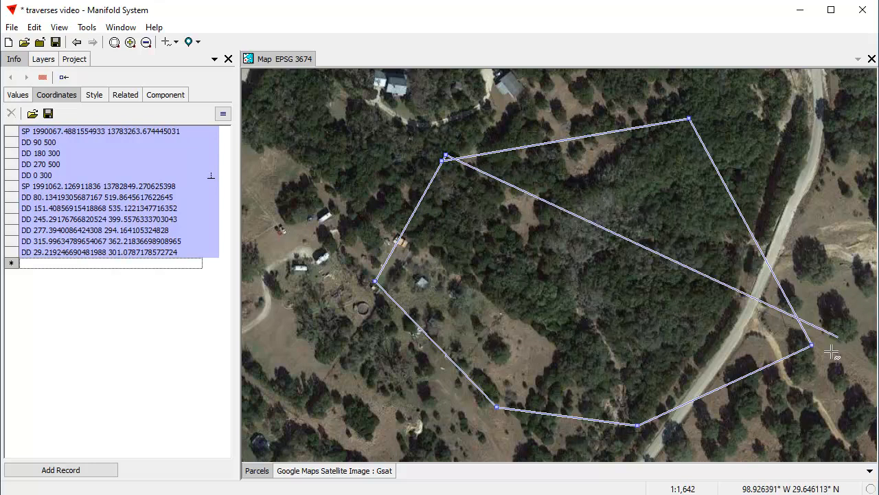
right_click(464, 135)
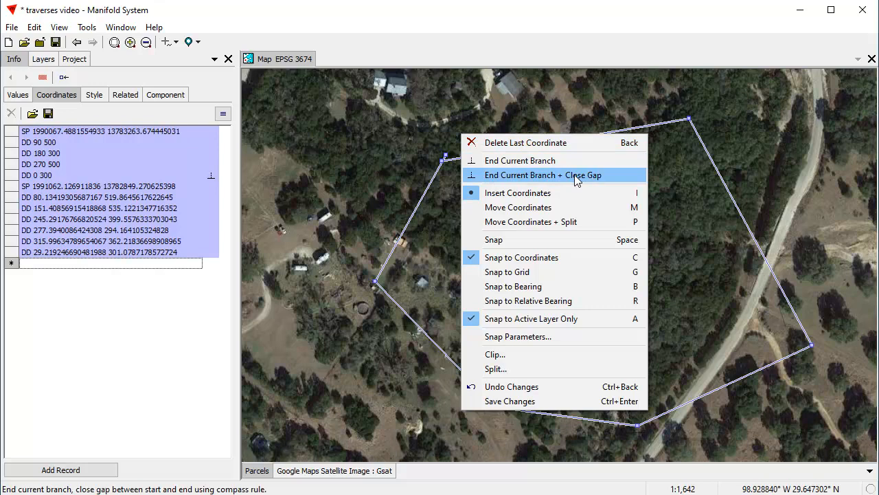
left_click(537, 176)
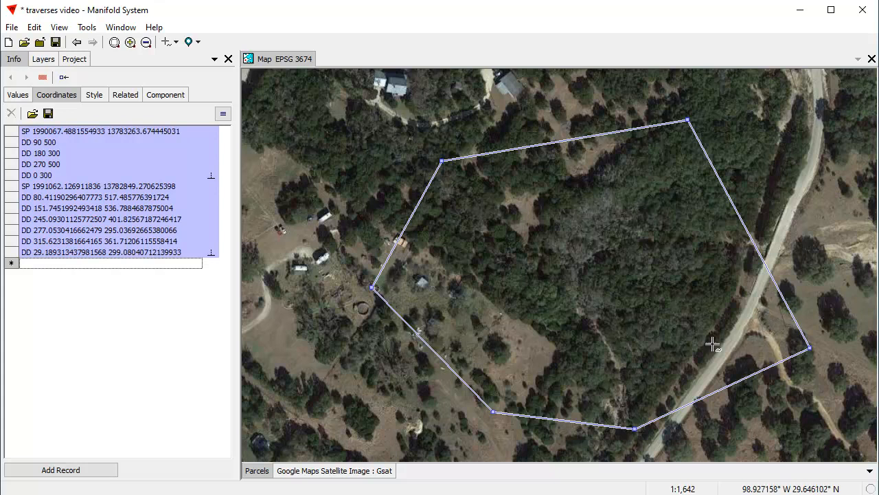
scroll(578, 278, "down", 1)
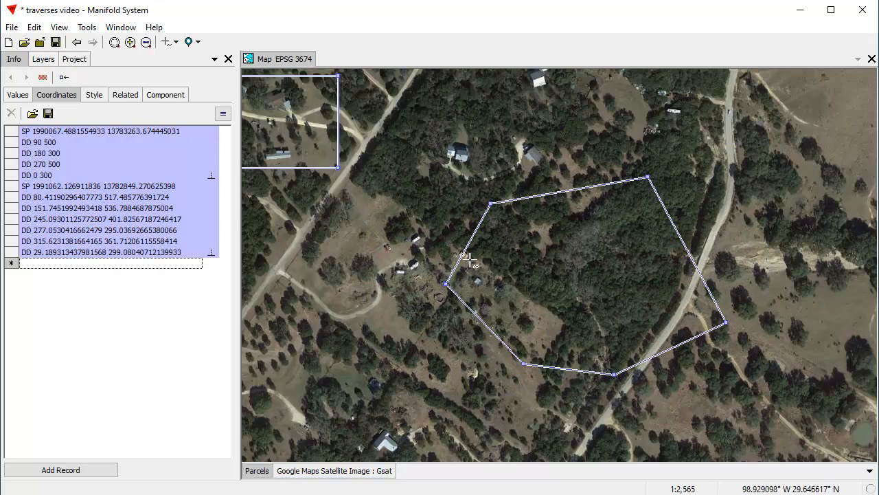
left_click_drag(371, 240, 491, 229)
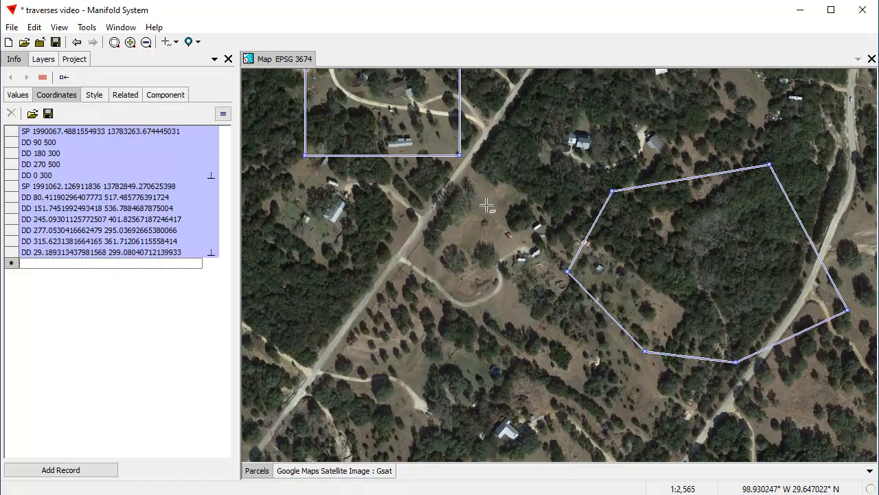
scroll(480, 208, "down", 1)
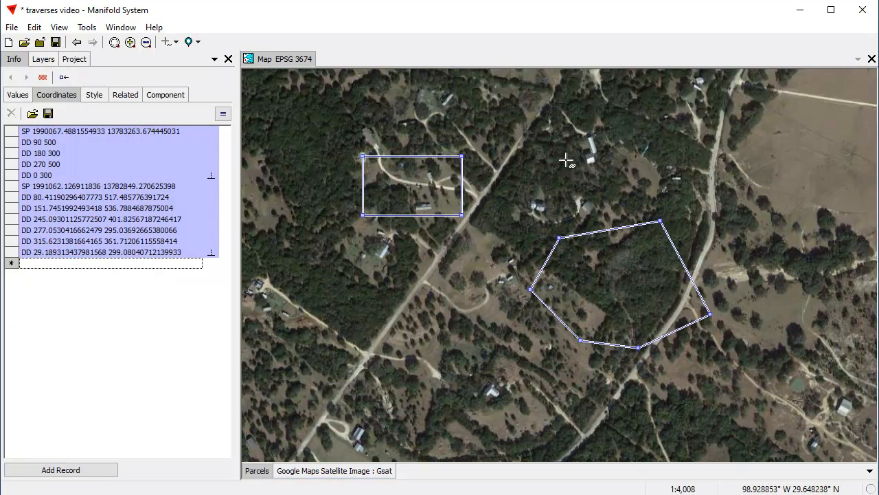
Discard the unsaved line made of the rectangle and the six-sided branch
right_click(548, 146)
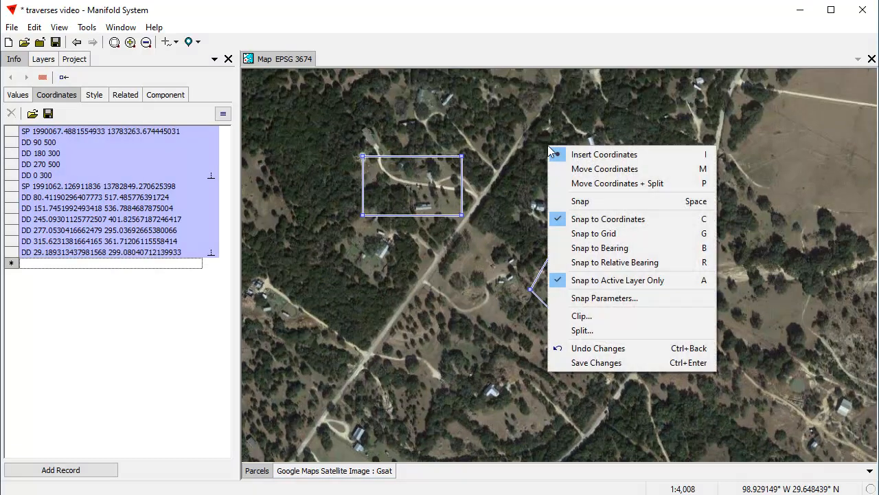
left_click(597, 348)
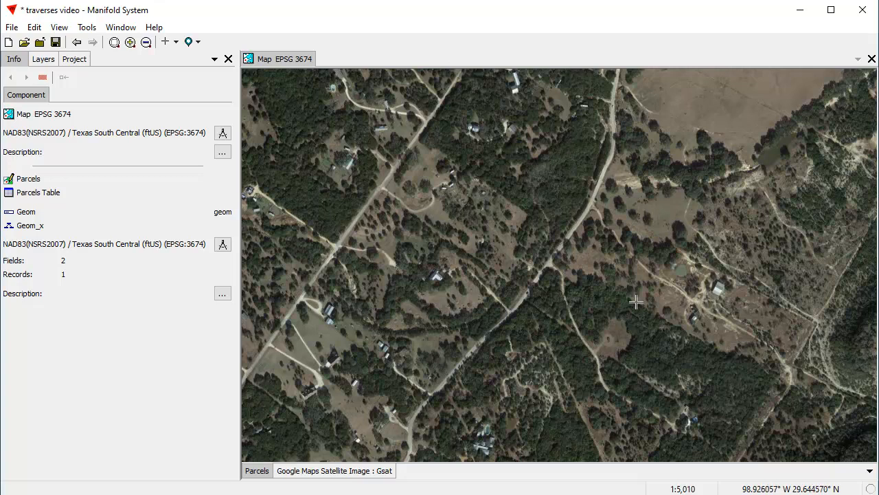
Create a line with an open seven-leg branch, legs about 531, 506, 390, 387, 365, 412 and 283 long, and end the branch
left_click(176, 42)
left_click(206, 87)
left_click(412, 141)
left_click(495, 159)
left_click(513, 237)
left_click(481, 289)
left_click(417, 289)
left_click(365, 268)
left_click(358, 204)
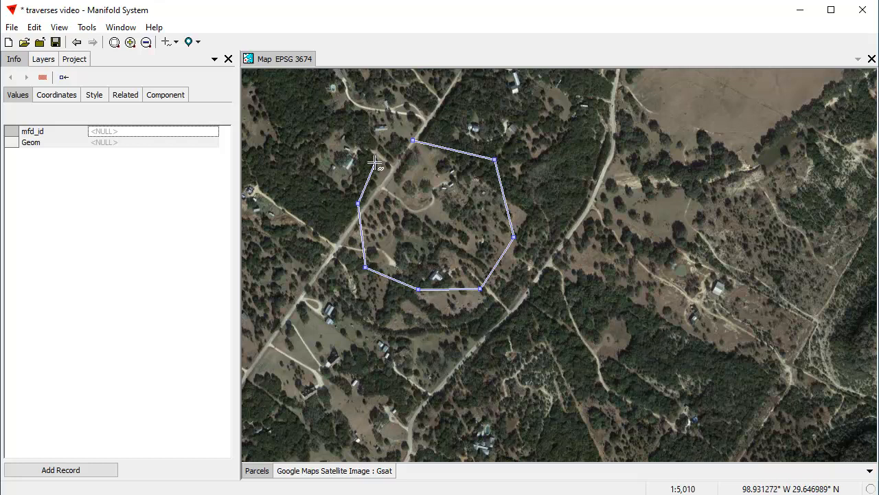
right_click(375, 162)
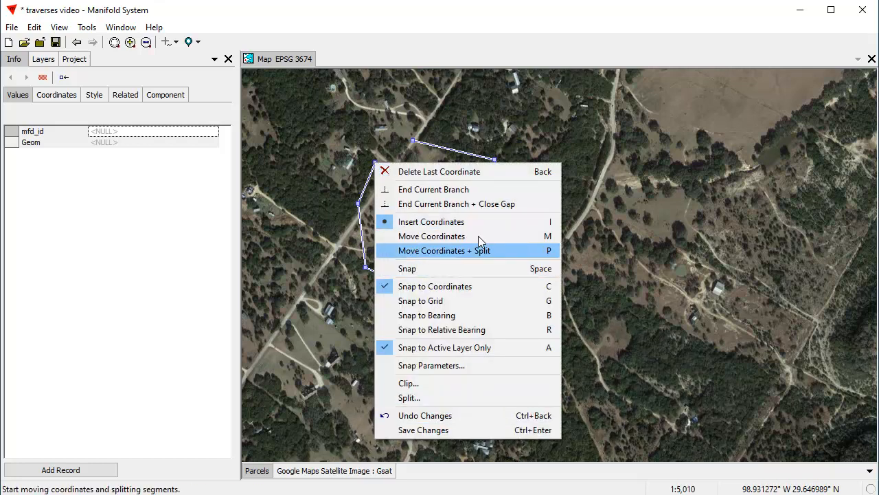
left_click(454, 191)
Show the coordinates of the new line as a traverse
left_click(55, 98)
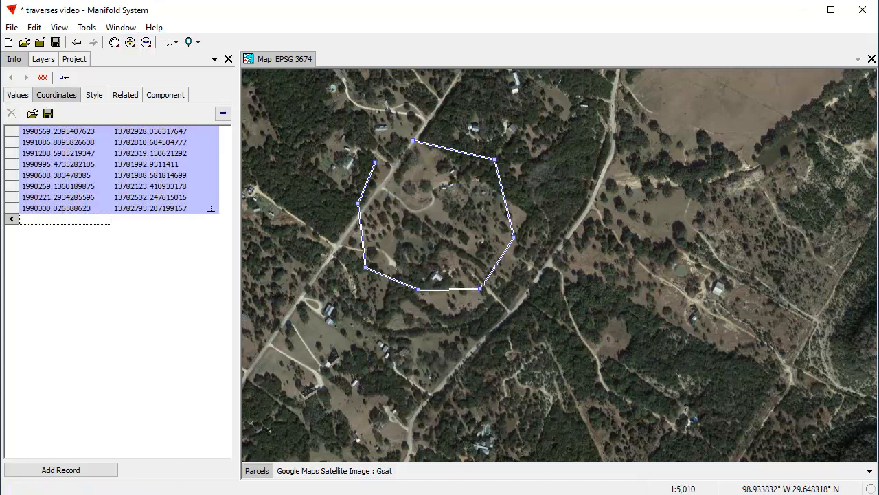
left_click(223, 113)
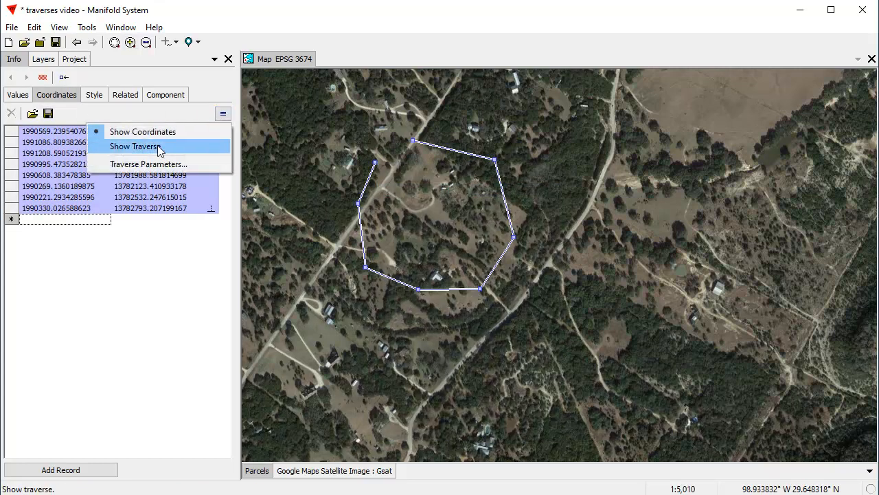
left_click(160, 147)
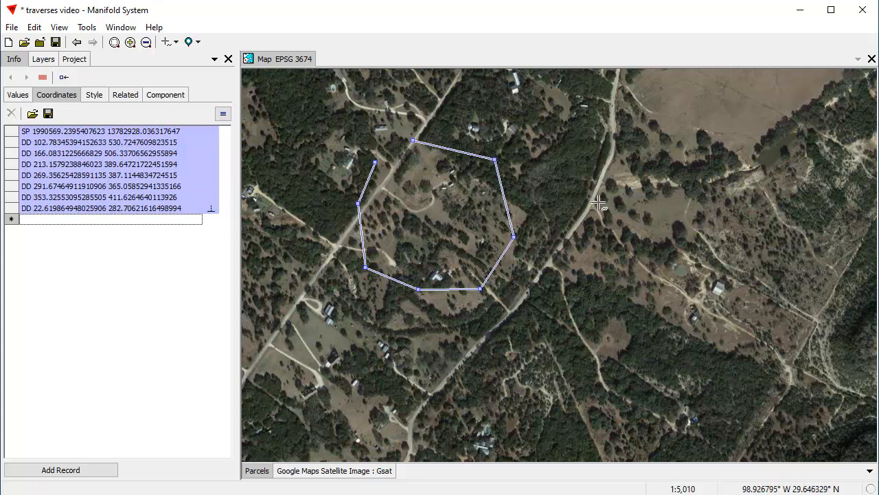
Sketch an open second branch east of the first with legs about 444, 410, 331, 462, 531, 447, 360, 401 and 358 long
left_click(625, 192)
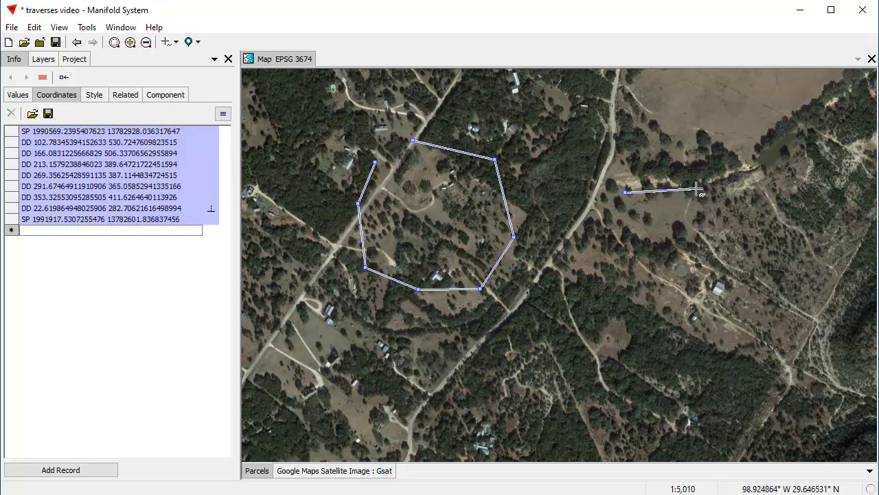
left_click(695, 188)
left_click(745, 230)
left_click(743, 283)
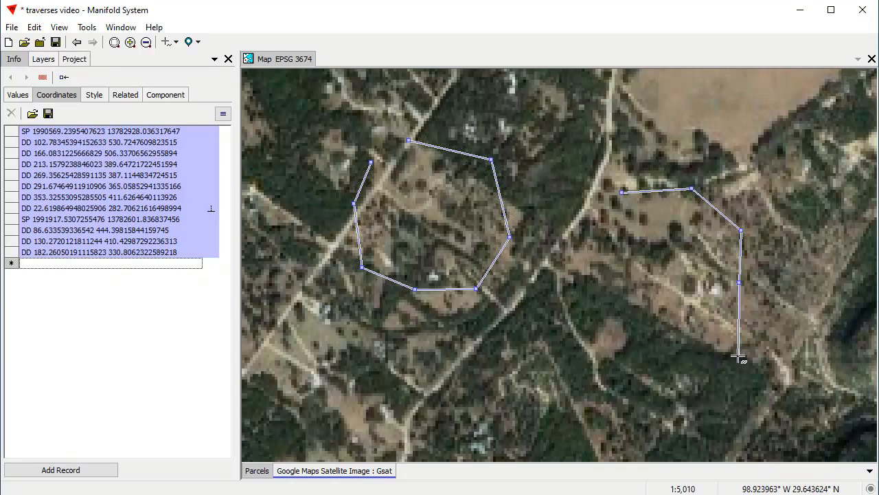
left_click(729, 354)
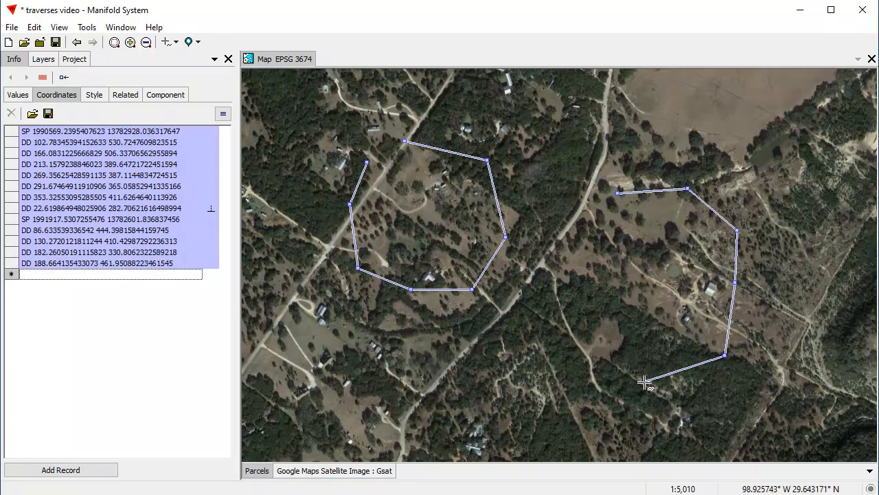
left_click(644, 380)
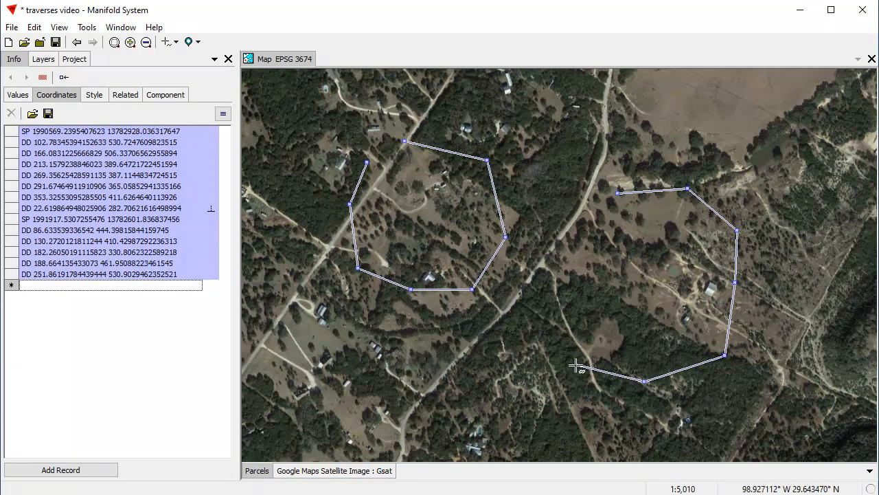
left_click(575, 365)
left_click(535, 324)
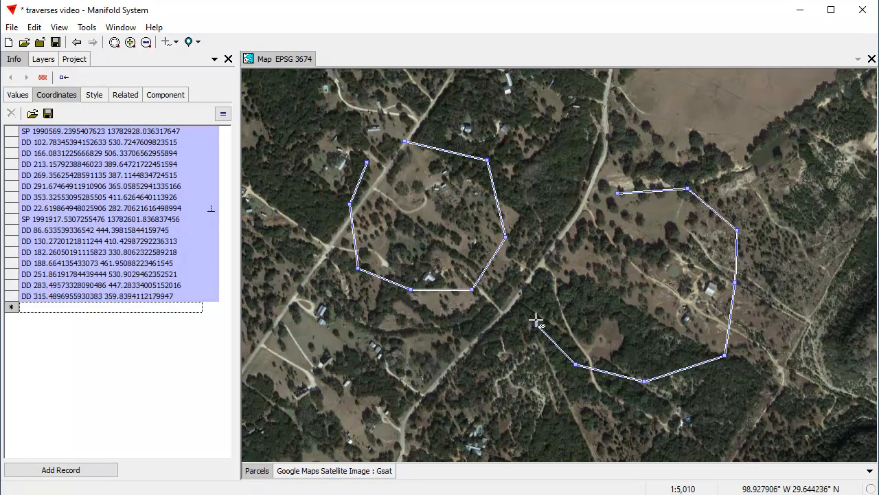
left_click(533, 262)
left_click(556, 210)
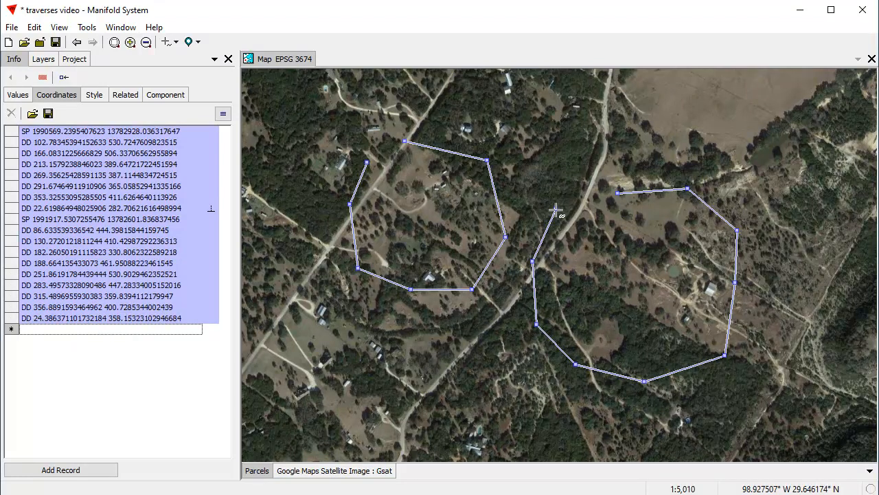
End the second branch without closing its gap and save the new two-branch line
right_click(556, 210)
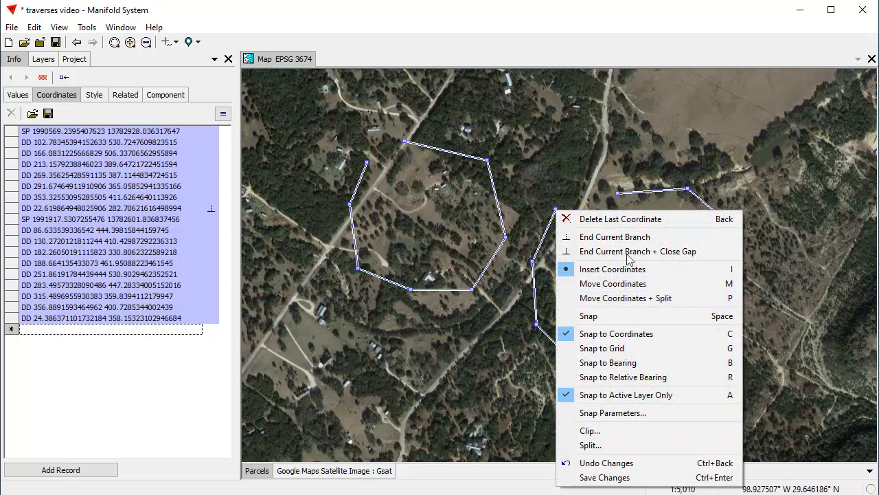
left_click(614, 237)
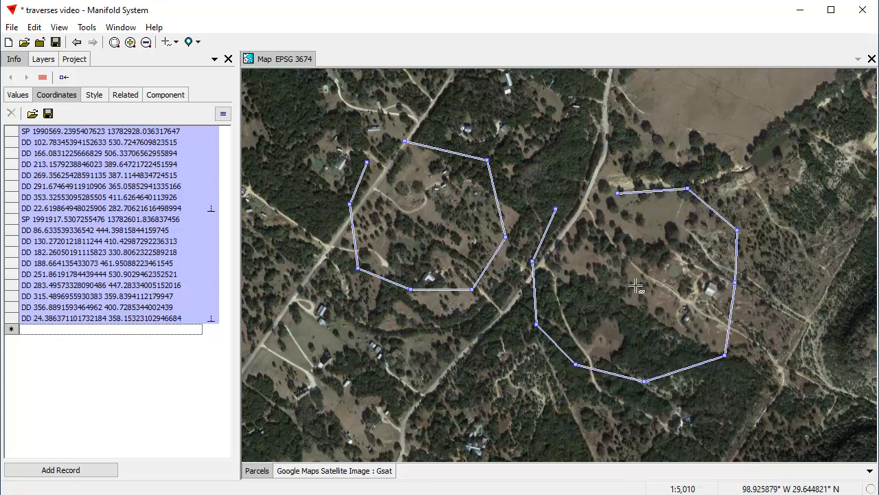
right_click(620, 254)
left_click(635, 478)
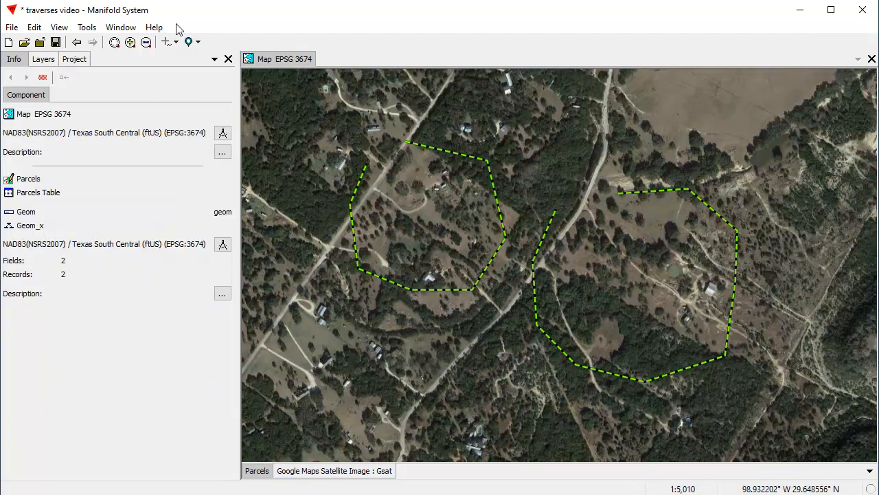
Pick the saved two-branch line for editing and display its coordinates as a traverse
left_click(175, 42)
left_click(199, 102)
left_click(537, 299)
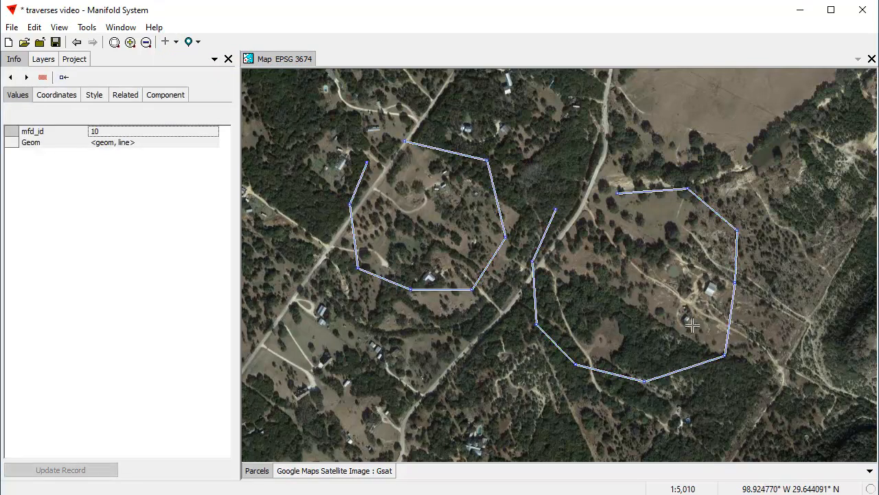
left_click(55, 94)
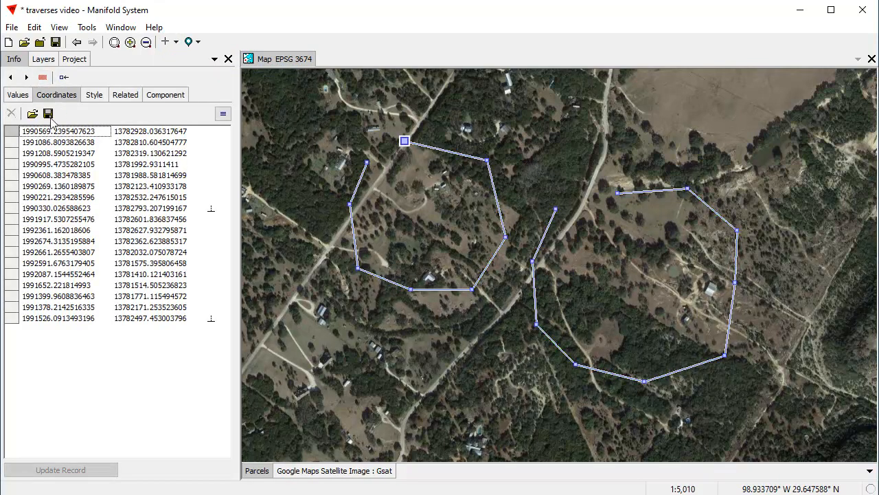
left_click(222, 113)
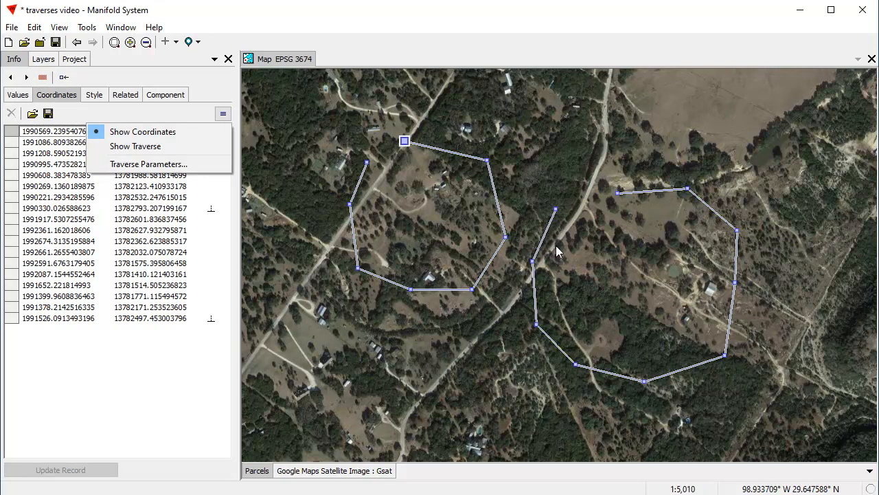
left_click(136, 146)
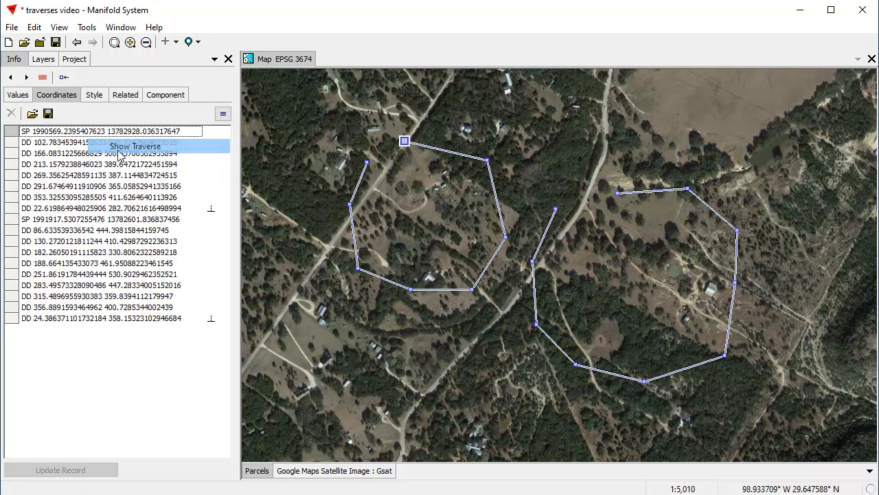
Continue the eastern branch from its end point with a northeastward leg about 433 long
left_click(555, 208)
right_click(555, 208)
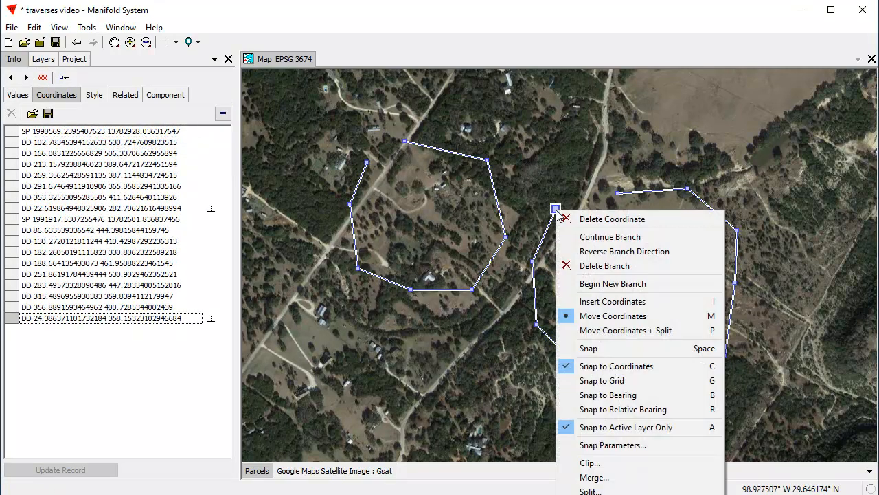
left_click(610, 237)
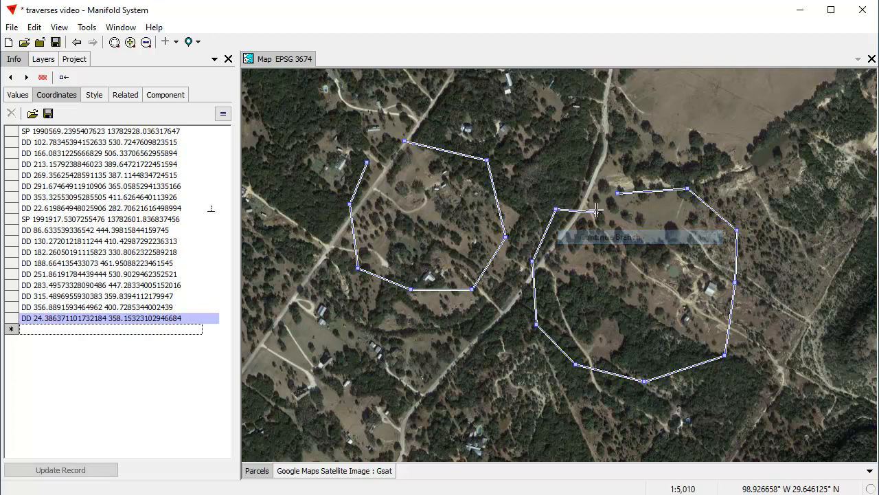
left_click(612, 172)
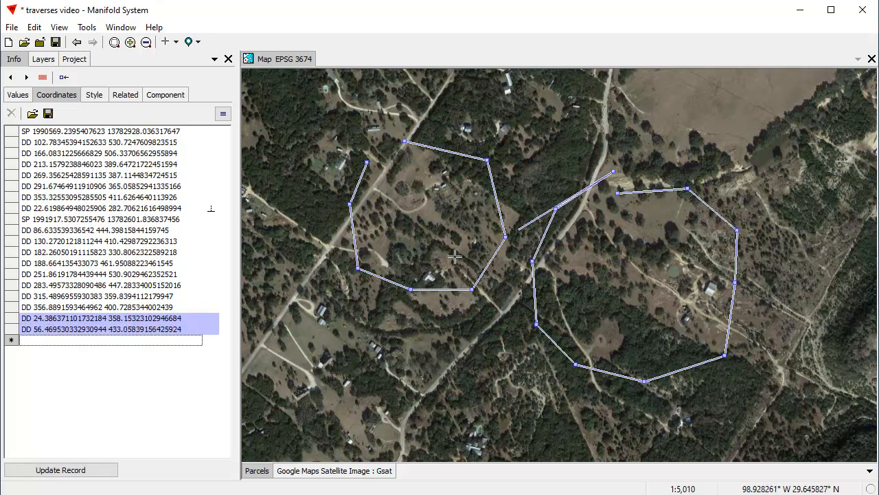
Set the distance of the added leg to 375 and its direction to 60
double_click(151, 330)
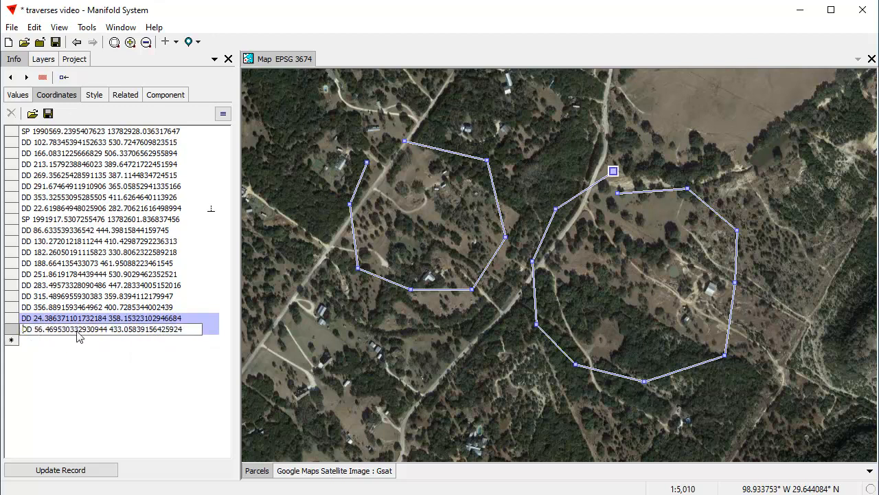
left_click_drag(192, 335, 119, 334)
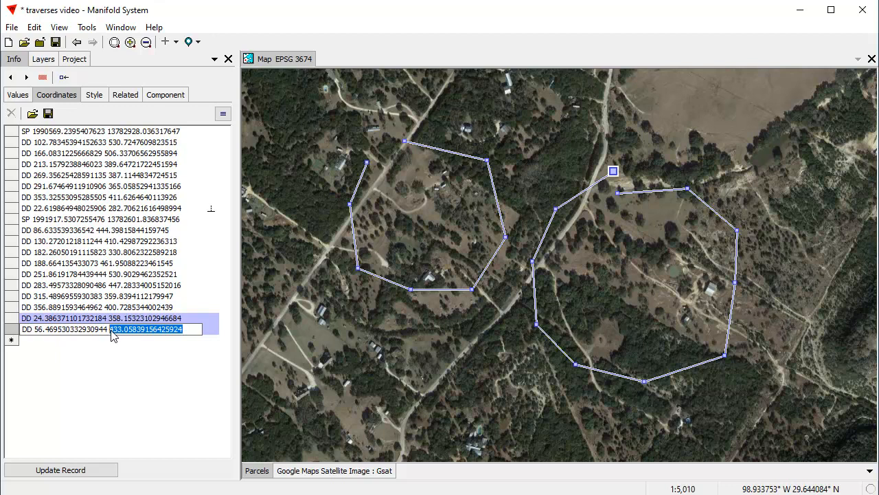
type("3")
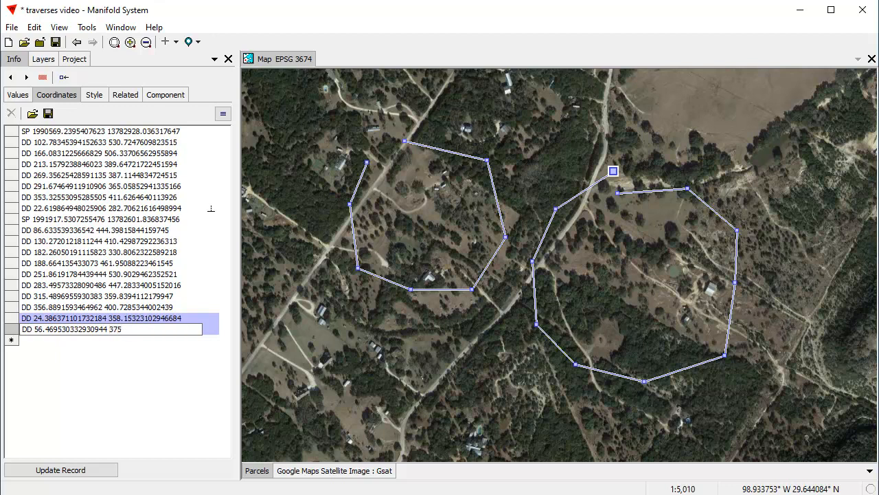
type("75")
key("Return")
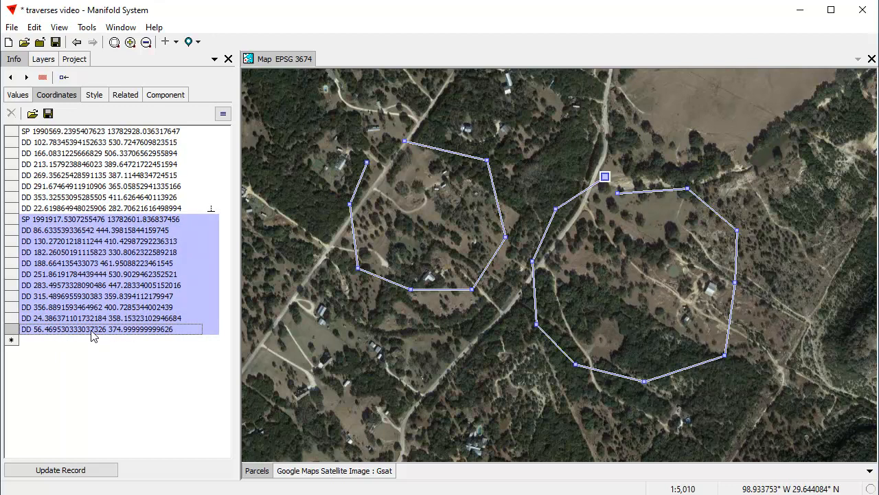
left_click(94, 330)
left_click_drag(108, 330, 41, 338)
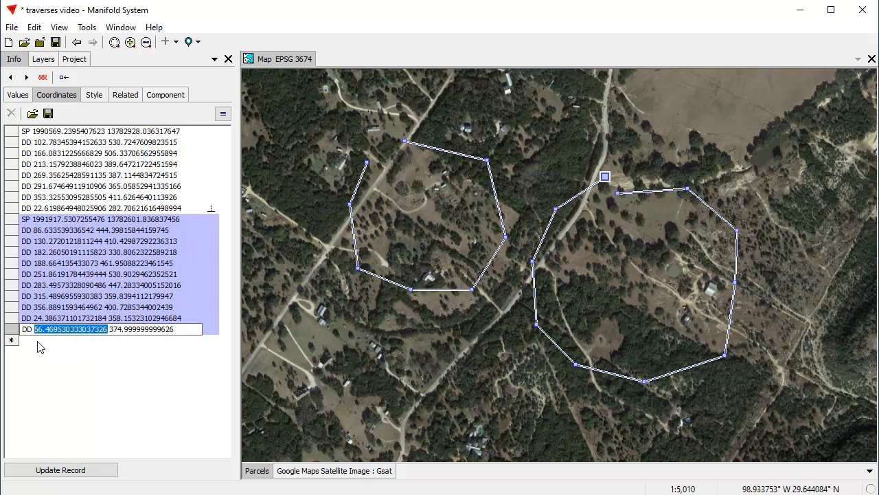
type("60")
left_click(39, 347)
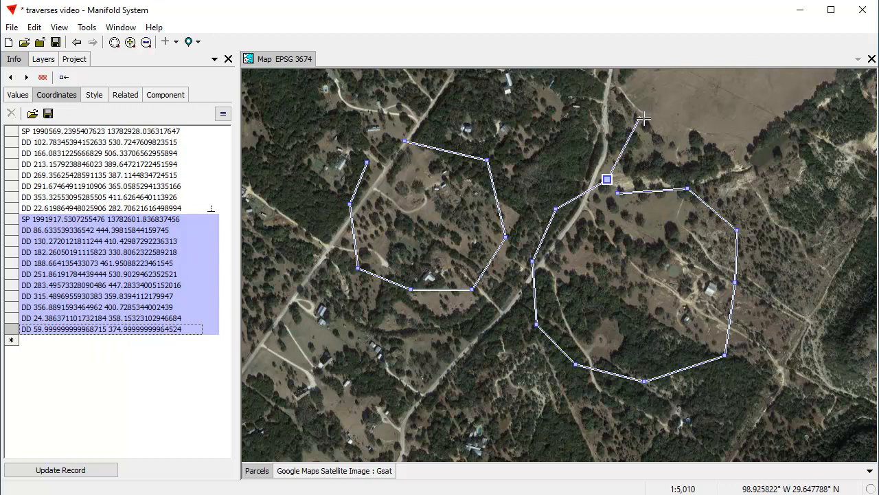
Stop extending the eastern branch and insert a coordinate into its southeastern segment, about 328 from the segment's eastern end at direction about 275
right_click(681, 118)
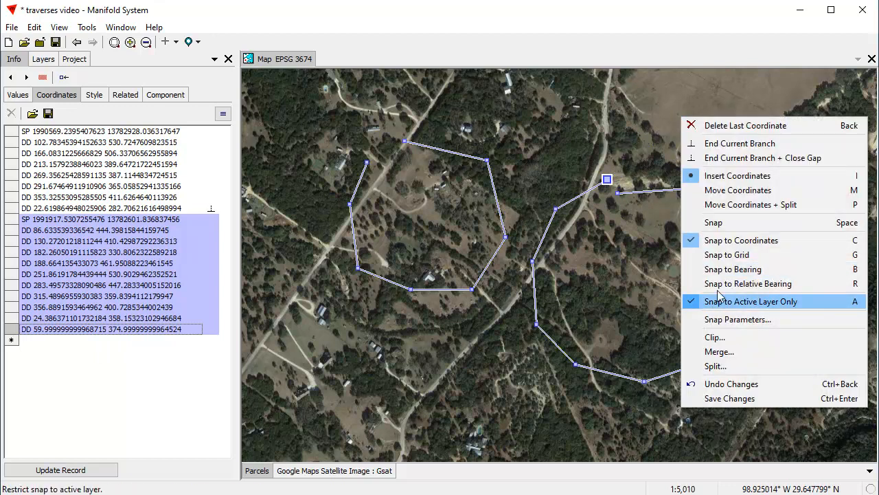
left_click(745, 193)
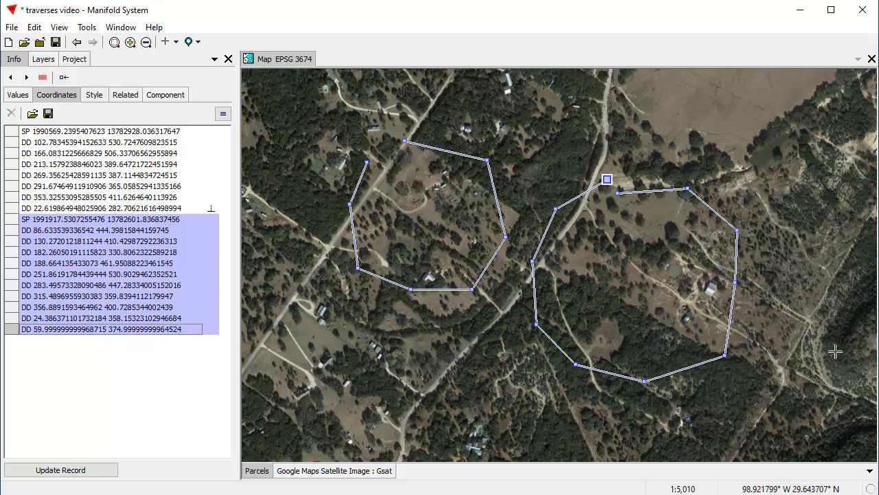
left_click(691, 366)
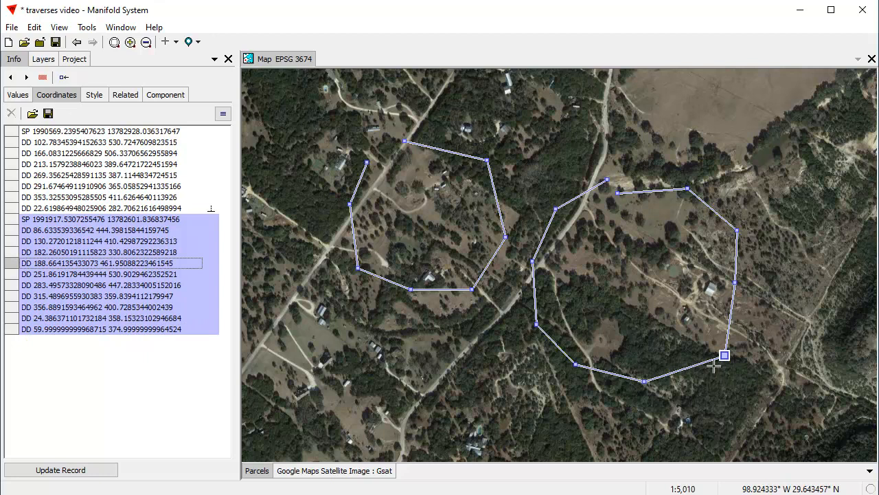
left_click(645, 381)
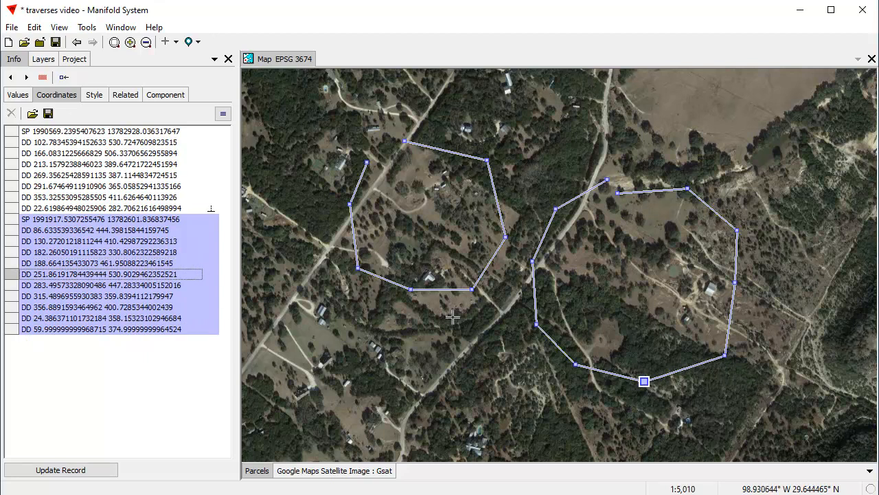
right_click(681, 371)
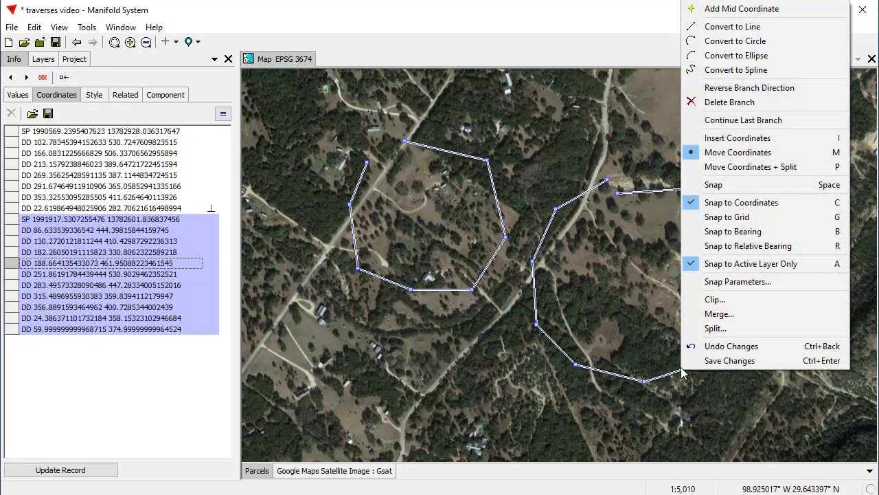
left_click(732, 138)
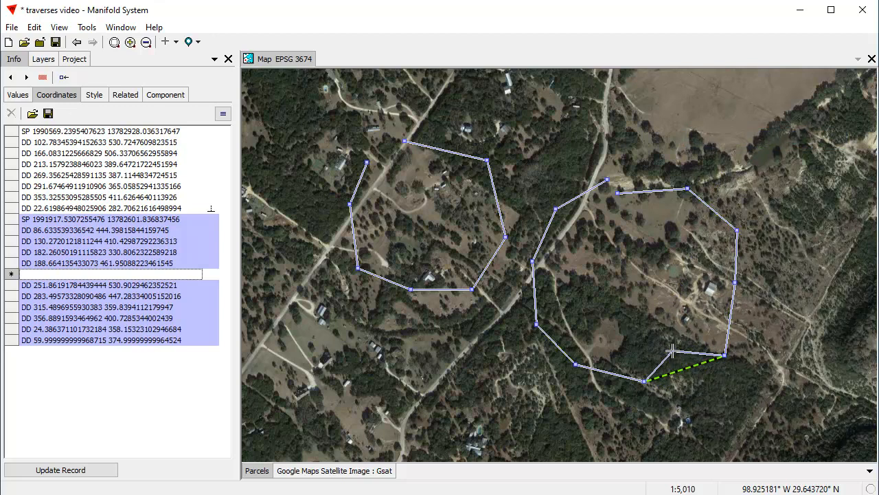
left_click(671, 352)
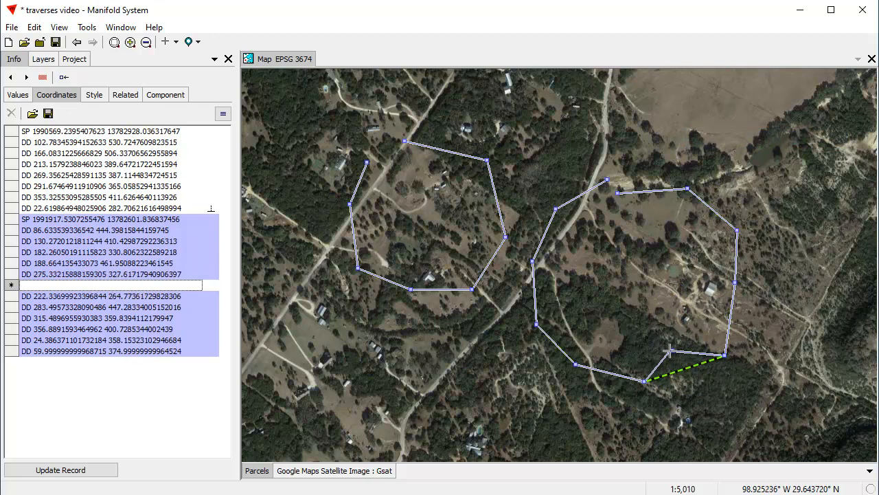
Set the distance of the leg ending at the inserted coordinate to 200
left_click(146, 275)
left_click_drag(191, 278, 117, 278)
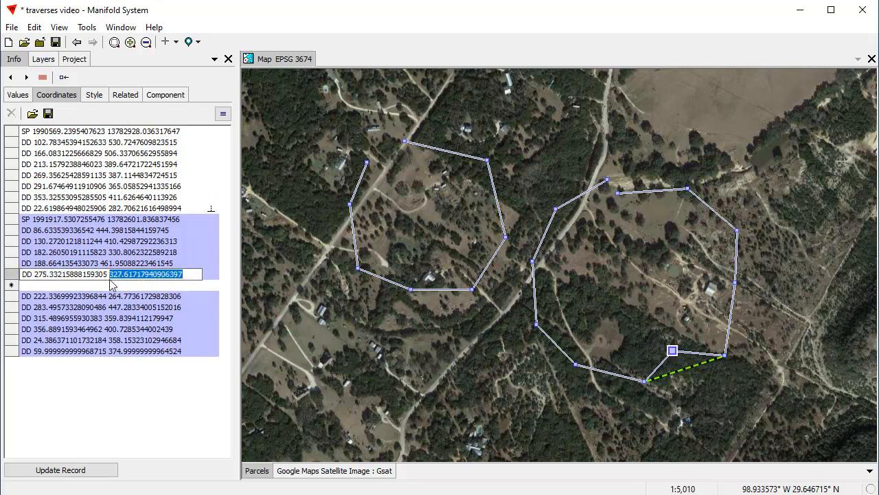
type("20")
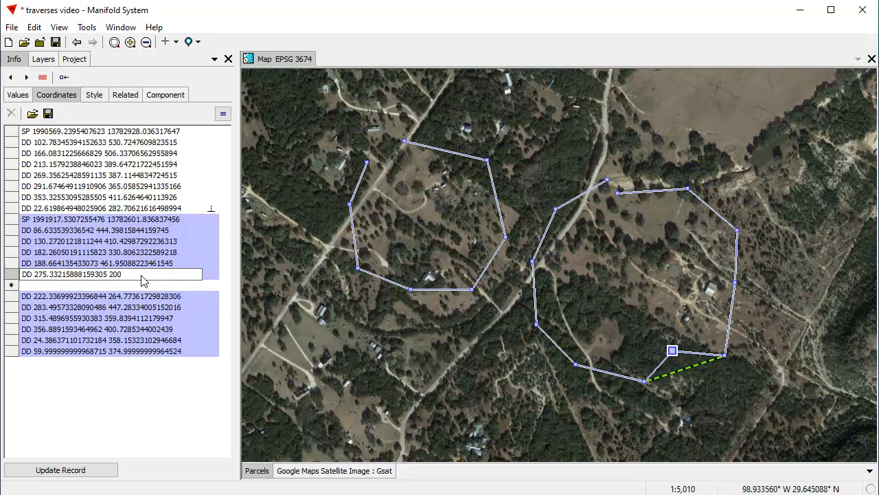
key("Return")
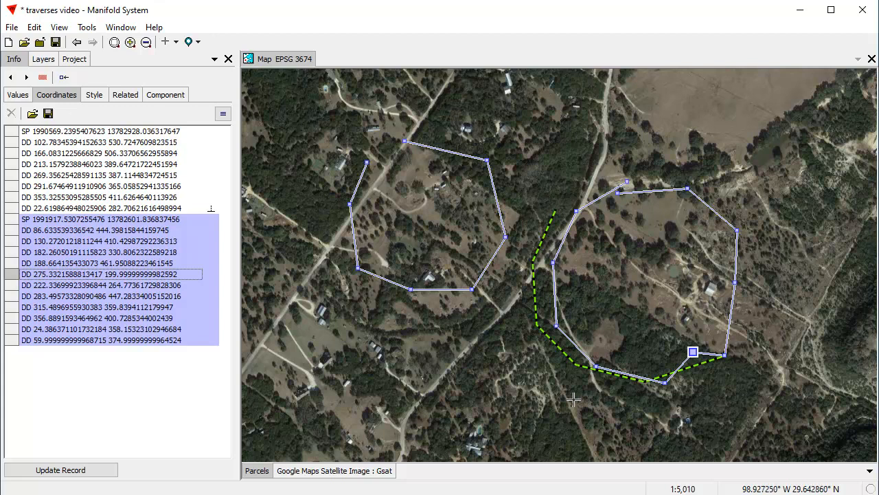
Delete the last two coordinates at the end of the eastern branch
left_click(628, 183)
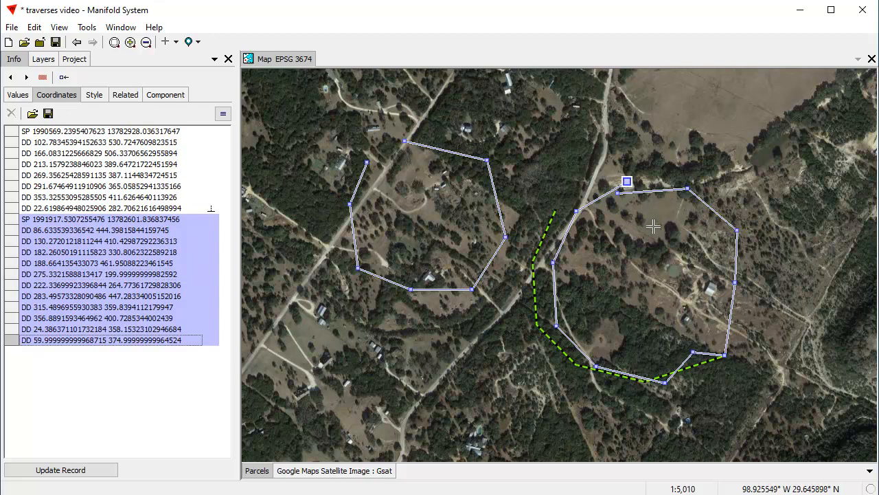
right_click(628, 184)
left_click(660, 188)
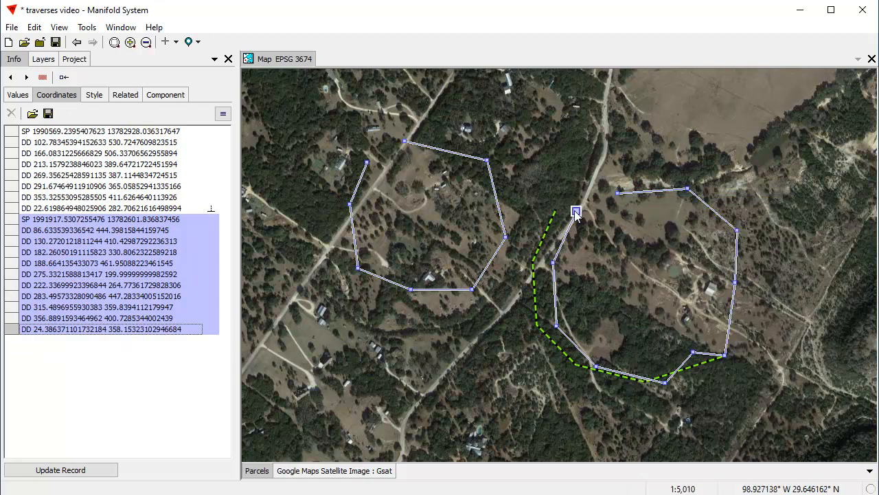
right_click(576, 211)
left_click(621, 218)
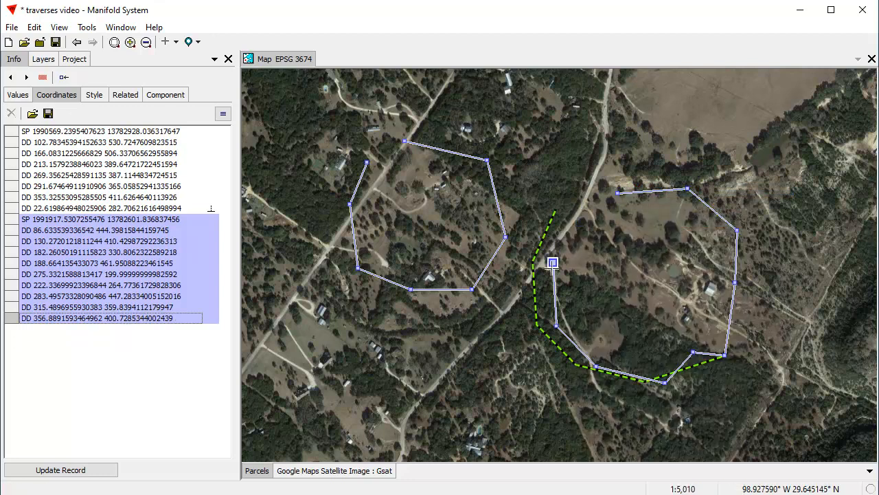
Continue the eastern branch from its shortened end with two northeastward legs, about 227 and about 257 long
right_click(554, 261)
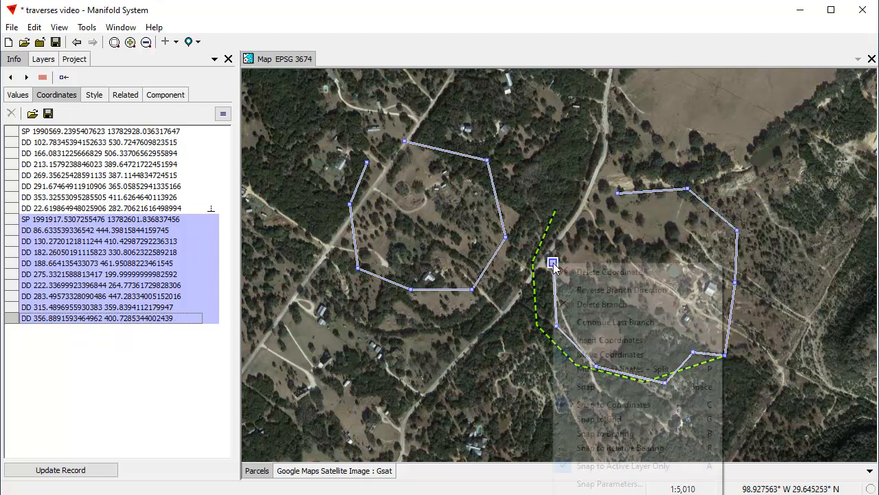
left_click(615, 322)
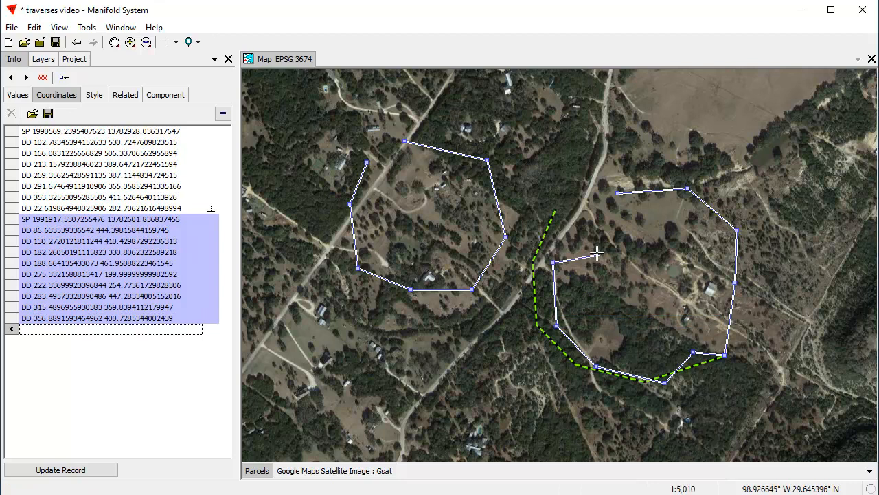
left_click(562, 228)
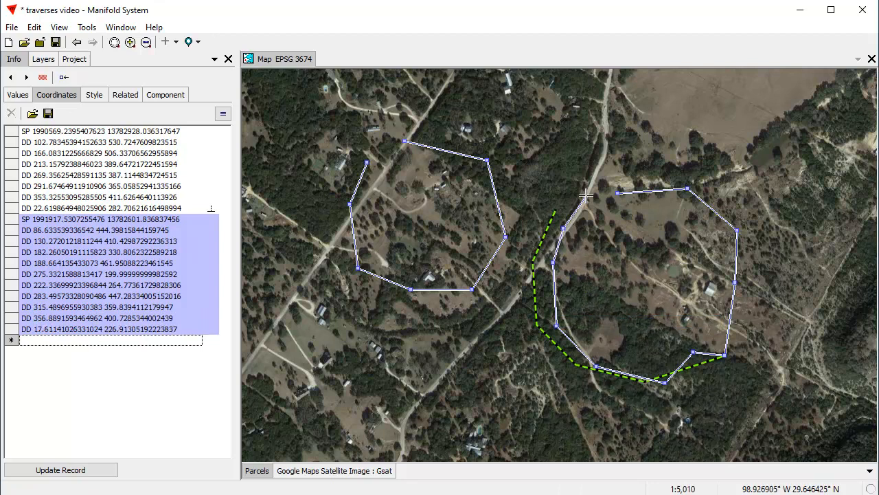
left_click(586, 195)
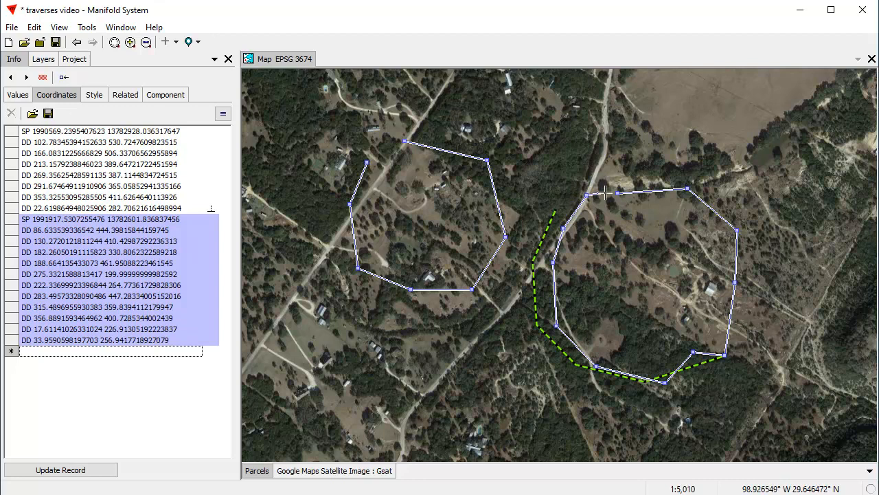
Set the last leg of the eastern branch to distance 350 and direction 45
left_click(141, 341)
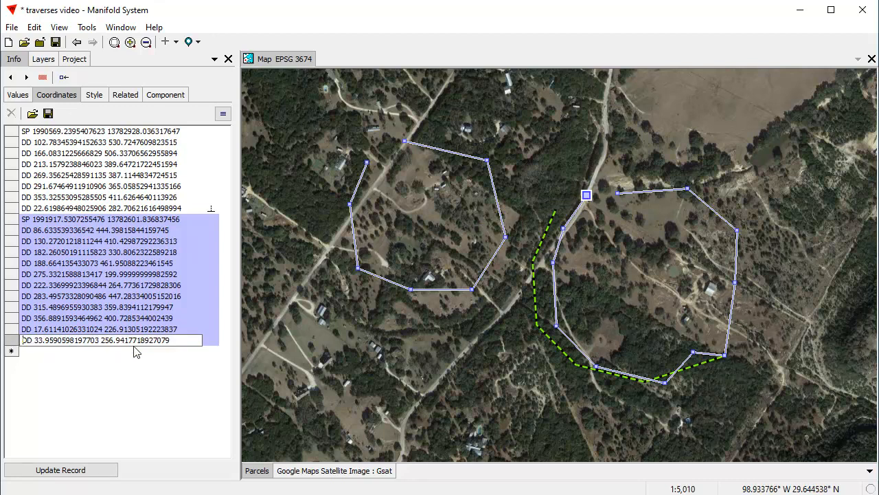
left_click_drag(184, 345, 100, 346)
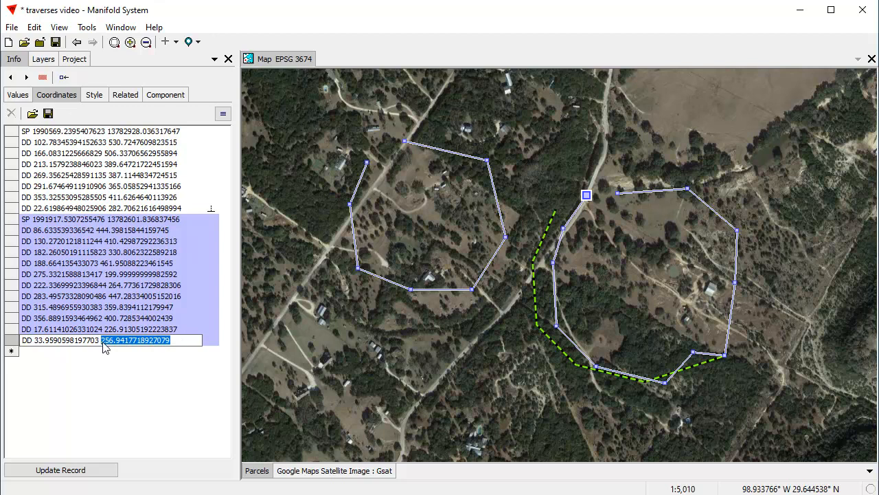
type("3")
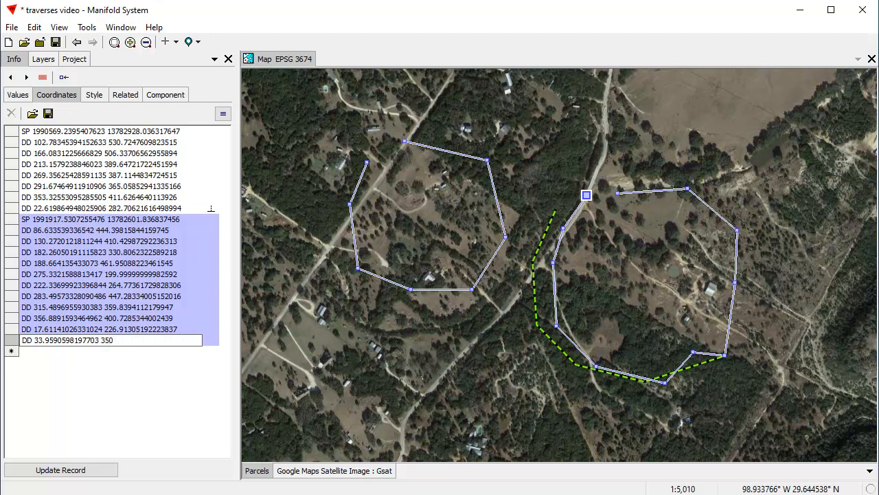
double_click(100, 346)
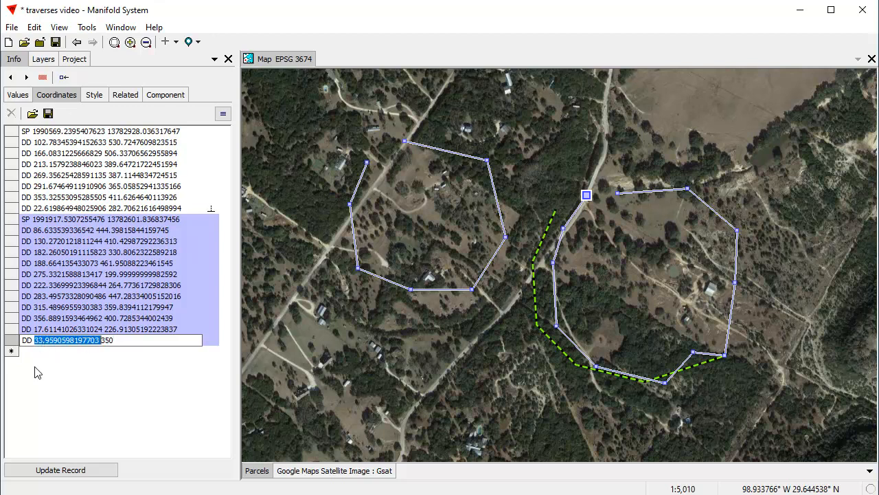
type("45")
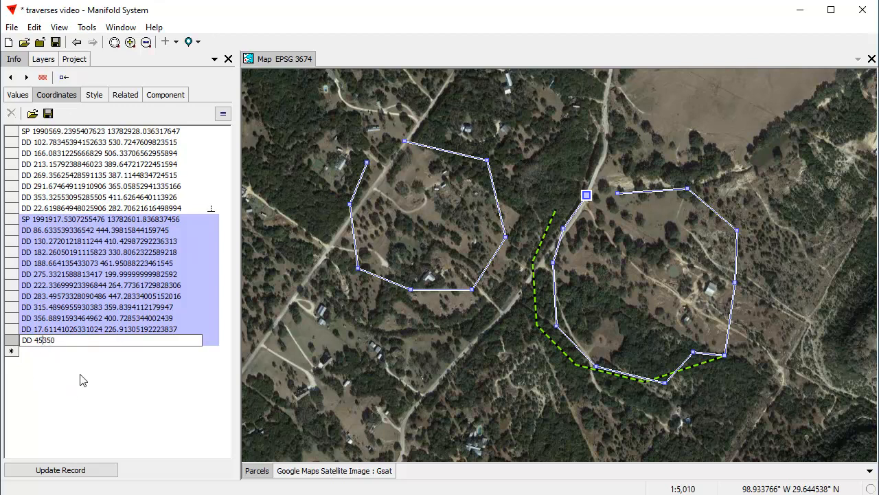
key("Return")
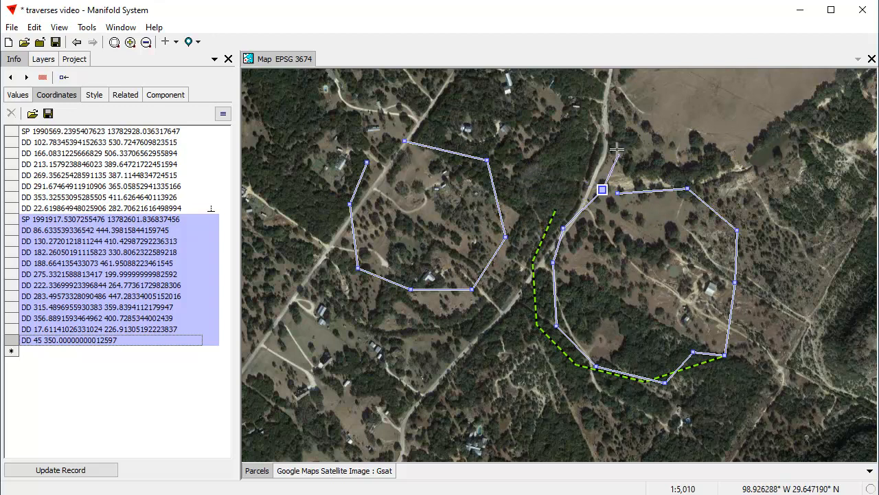
Set the distance of the western branch's third leg, running southwest, to 250
left_click(106, 166)
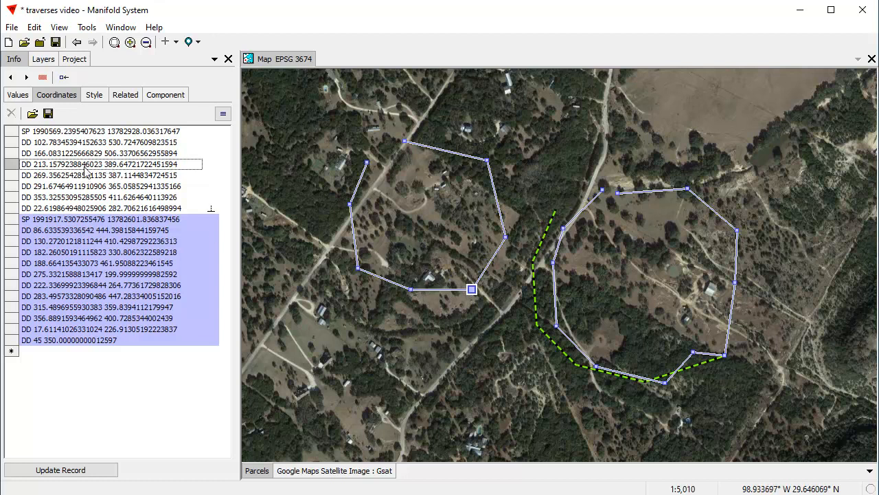
left_click(137, 167)
left_click_drag(184, 172, 110, 167)
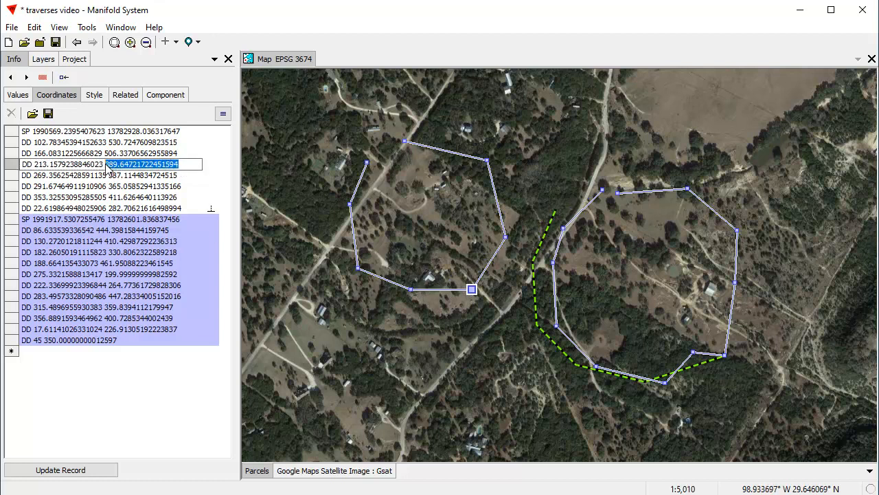
type("2")
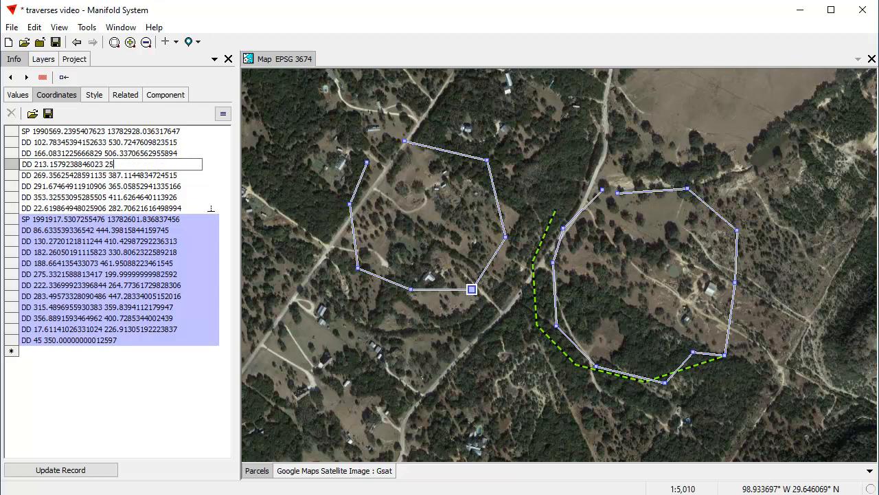
key("Return")
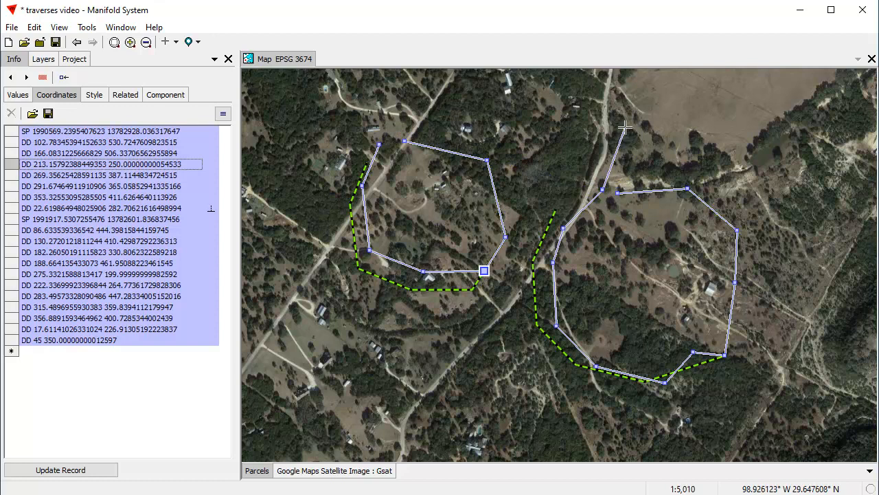
Set the distance of the eastern branch's southwestward leg just after the inserted coordinate to 100
left_click(136, 286)
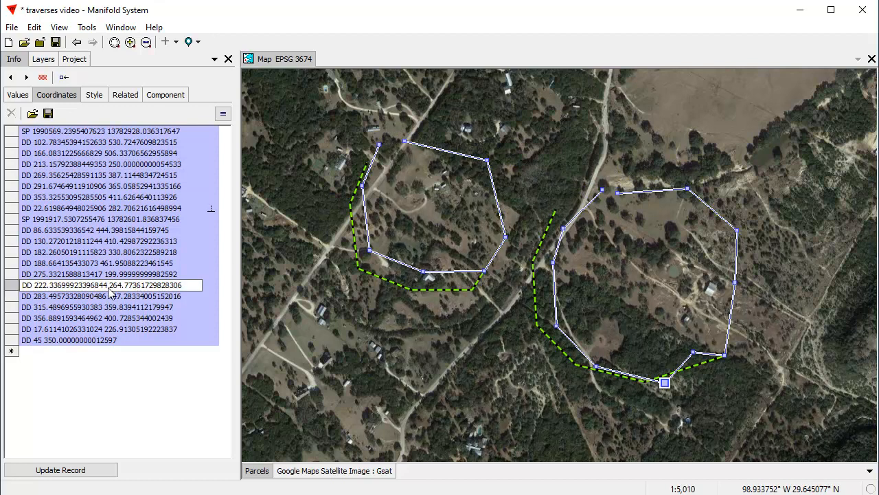
double_click(142, 286)
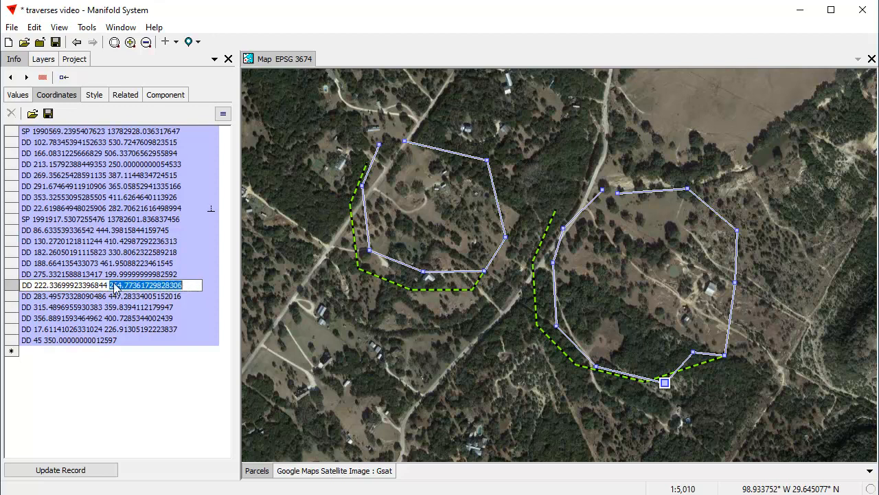
type("1")
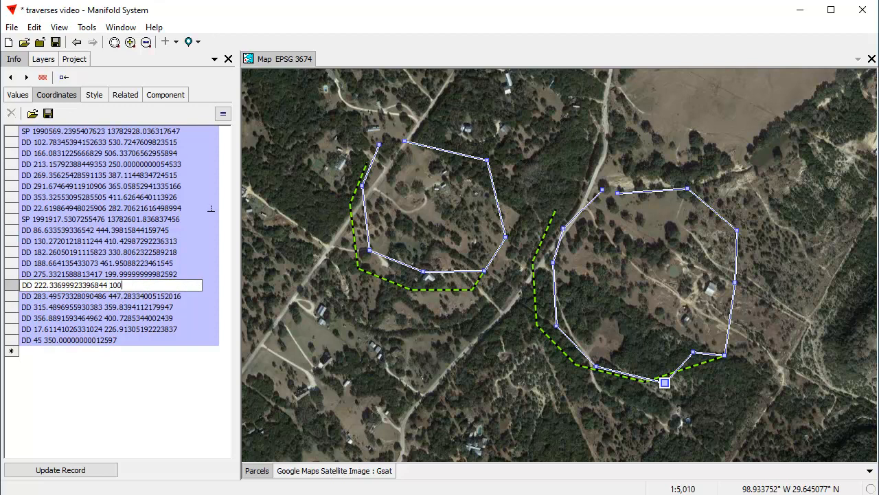
type("00")
key("Return")
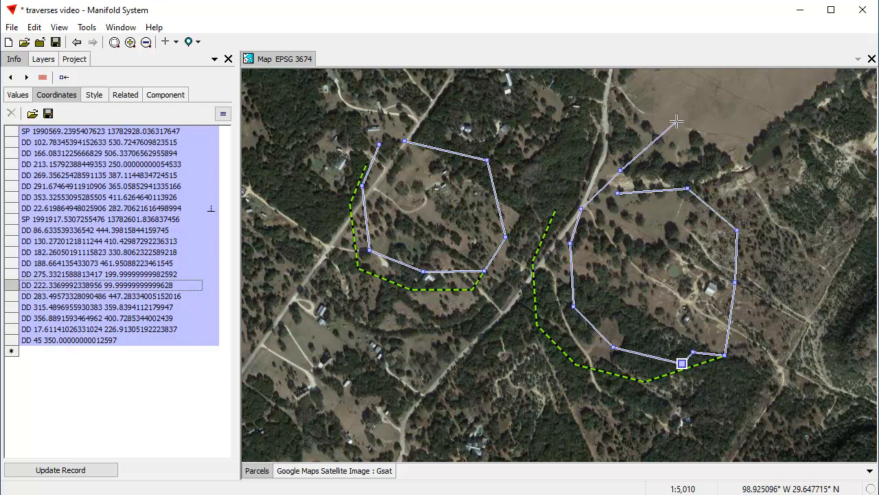
Insert a coordinate into the eastern branch's southward leg on its east side, giving legs about 228 and 296 long
right_click(652, 142)
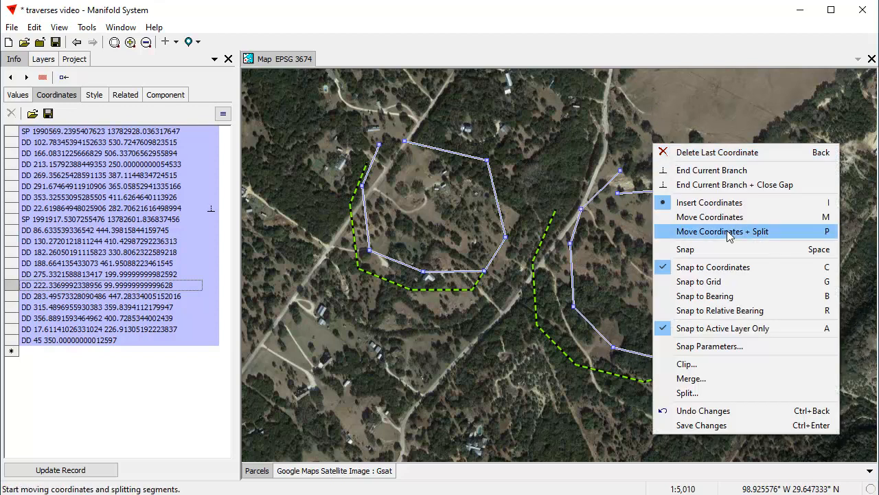
left_click(715, 218)
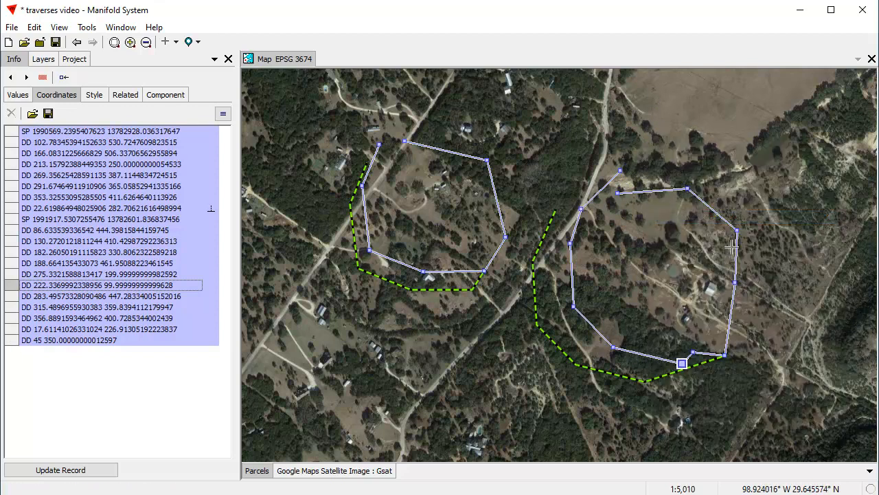
left_click(734, 294)
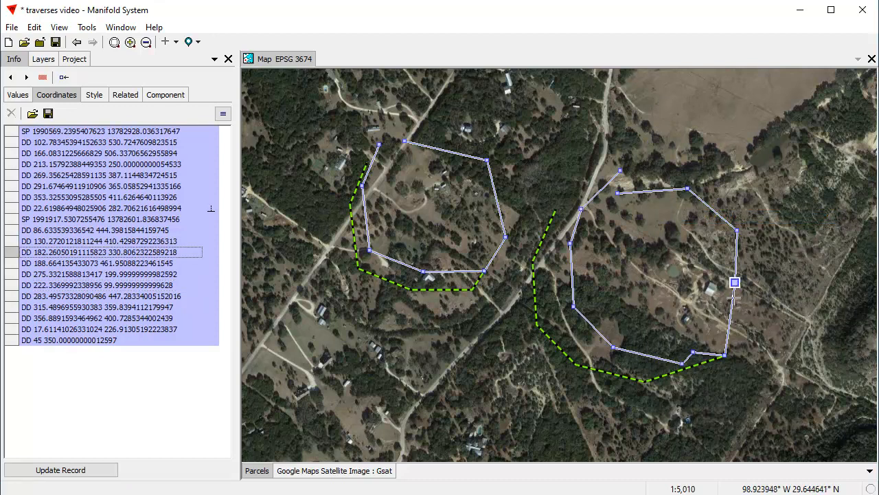
right_click(734, 296)
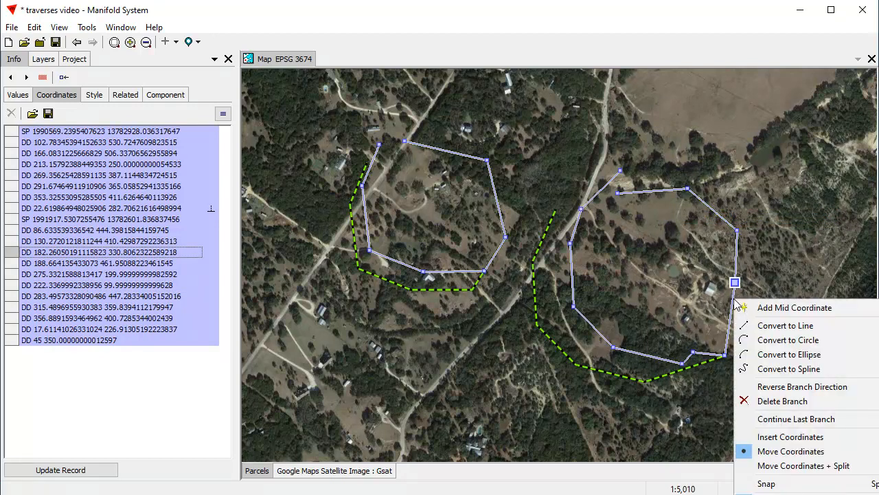
left_click(789, 434)
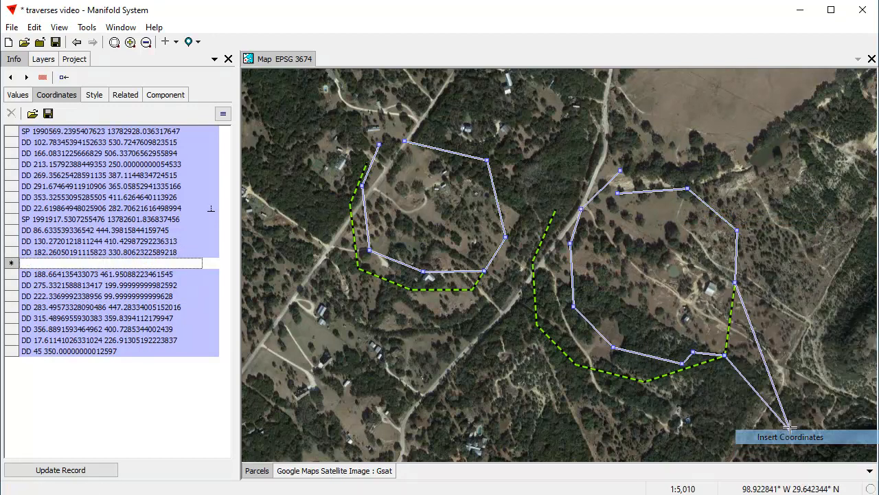
left_click(749, 315)
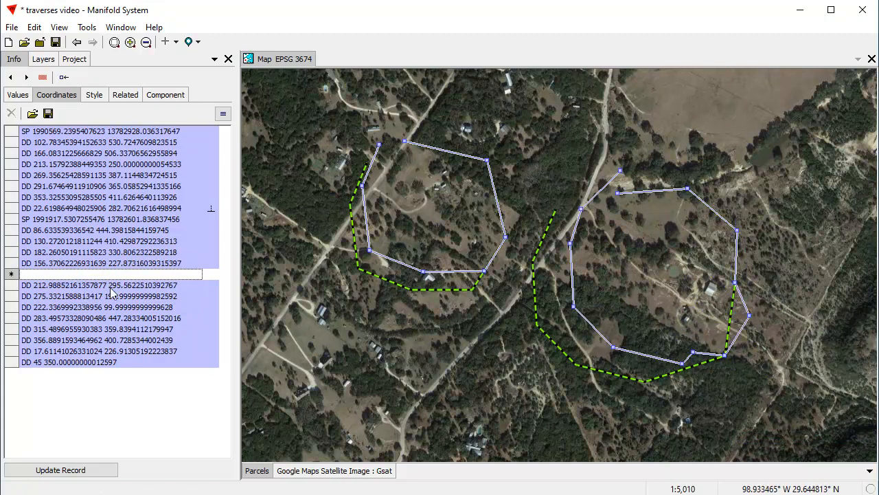
Set the distance of the eastern branch's first leg, running east from its start point, to 300
left_click(118, 220)
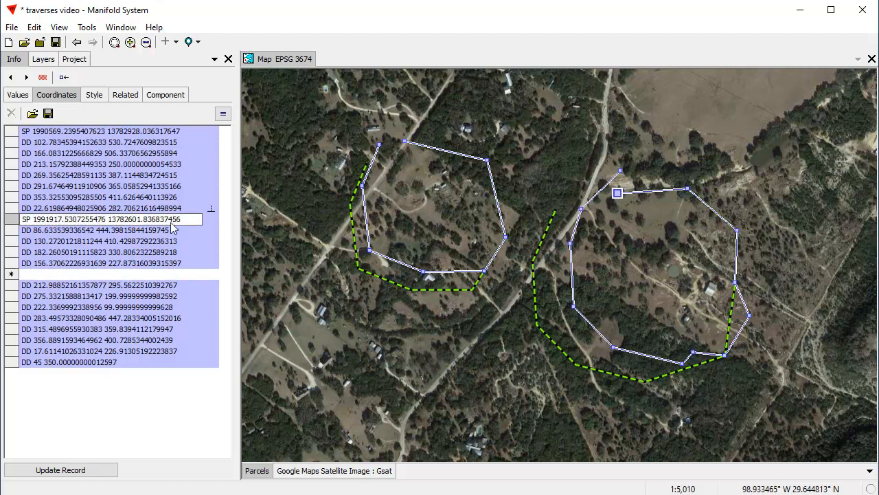
left_click(173, 233)
left_click_drag(171, 231, 100, 237)
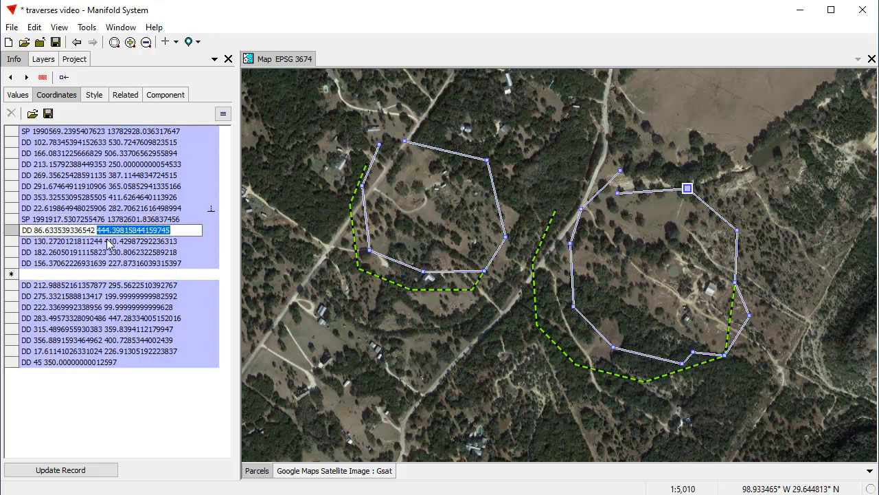
type("300")
key("Return")
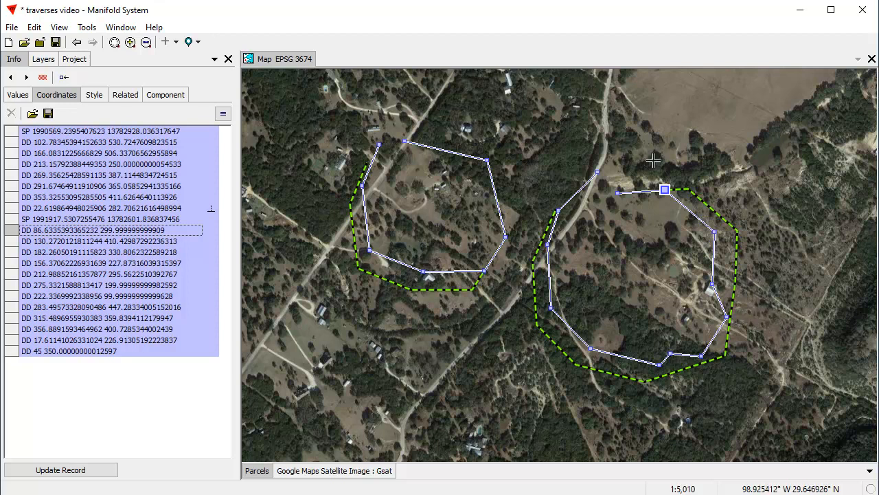
Start inserting a coordinate into the eastern branch's southwestward leg near its southeast corner
left_click(596, 171)
left_click(716, 340)
right_click(716, 339)
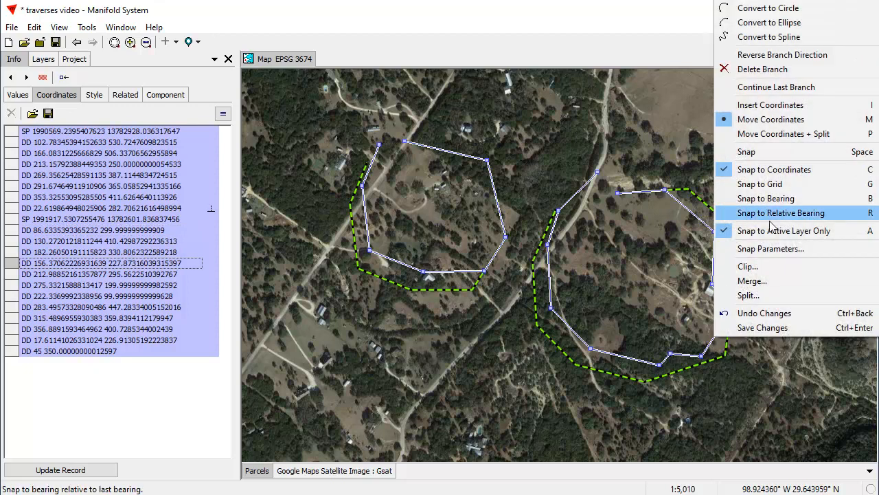
left_click(770, 104)
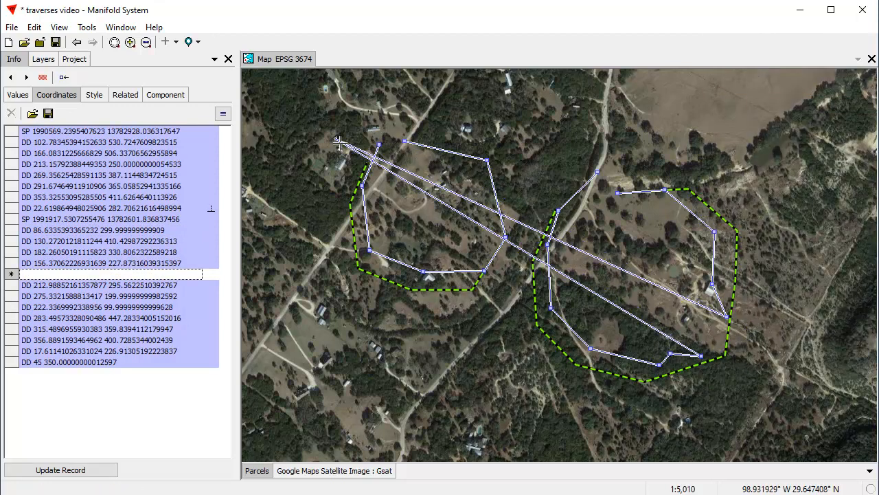
Set the distance of the western branch's first leg to 300 while the coordinate insertion is still pending
left_click(130, 142)
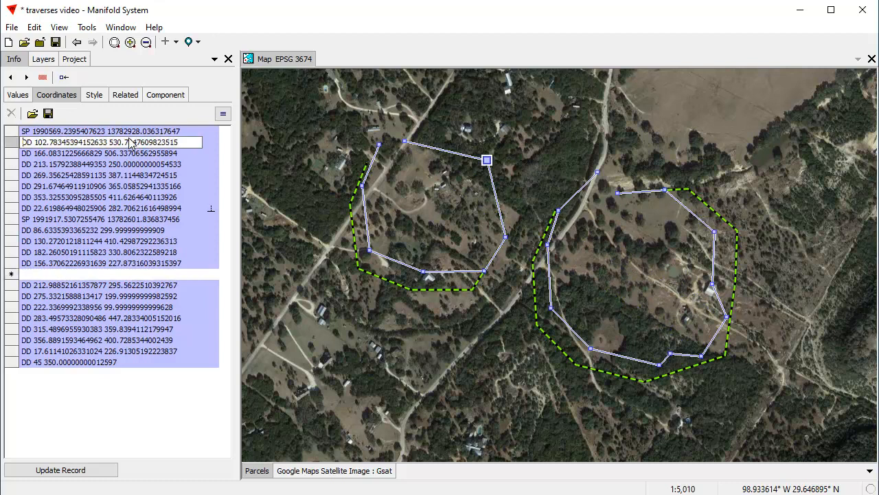
left_click_drag(182, 143, 109, 152)
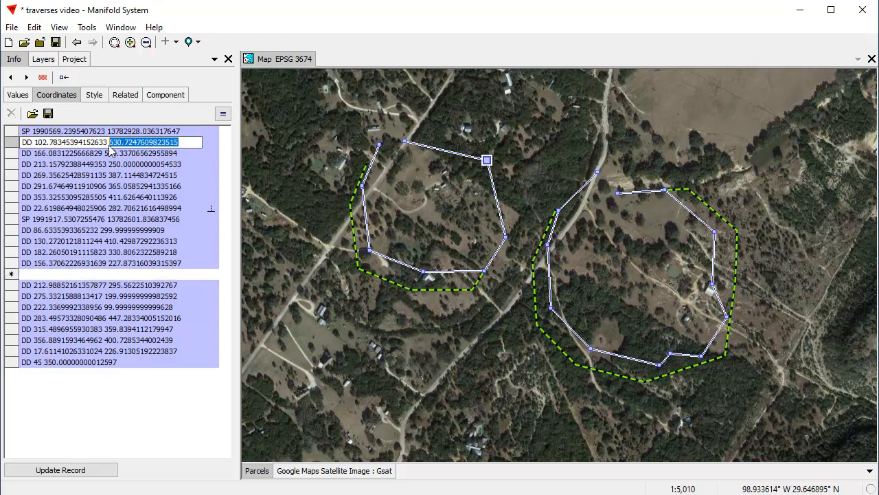
type("300")
key("Return")
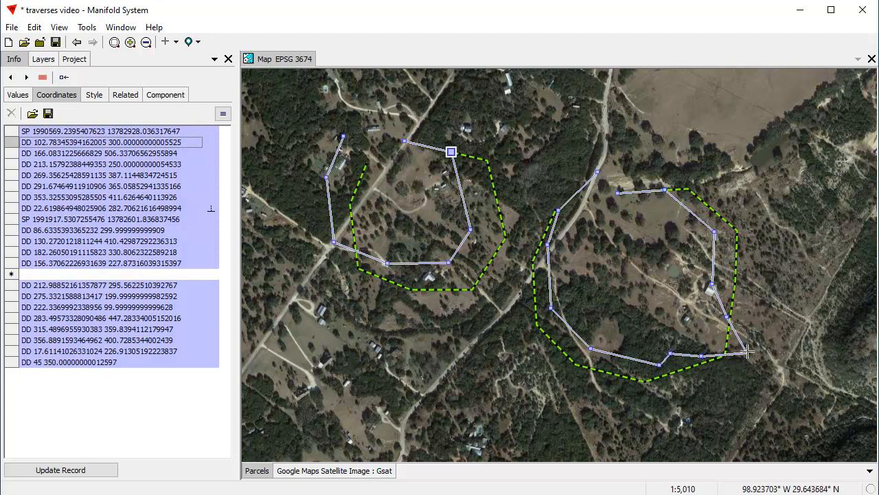
Undo all unsaved changes to the two-branch line
right_click(750, 328)
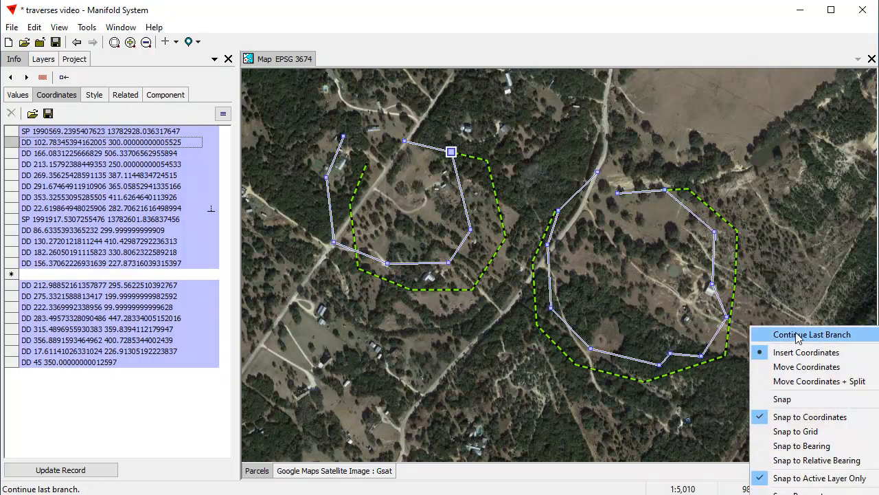
key("Escape")
right_click(682, 103)
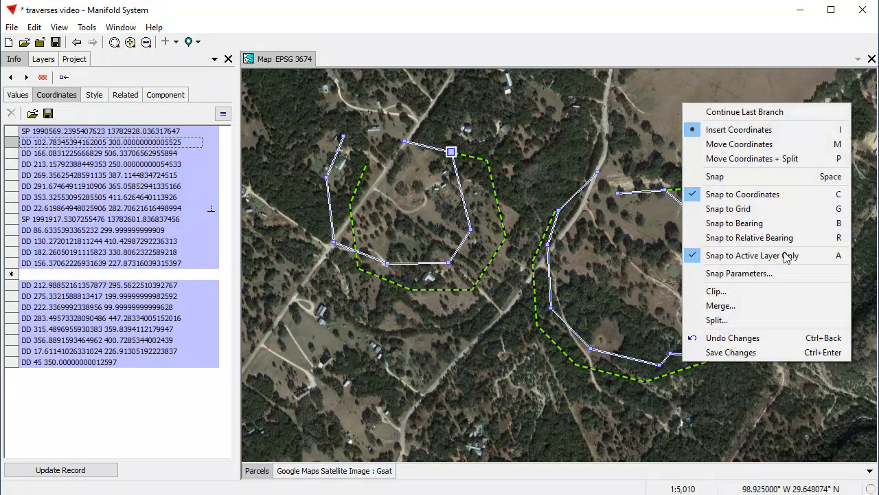
left_click(733, 337)
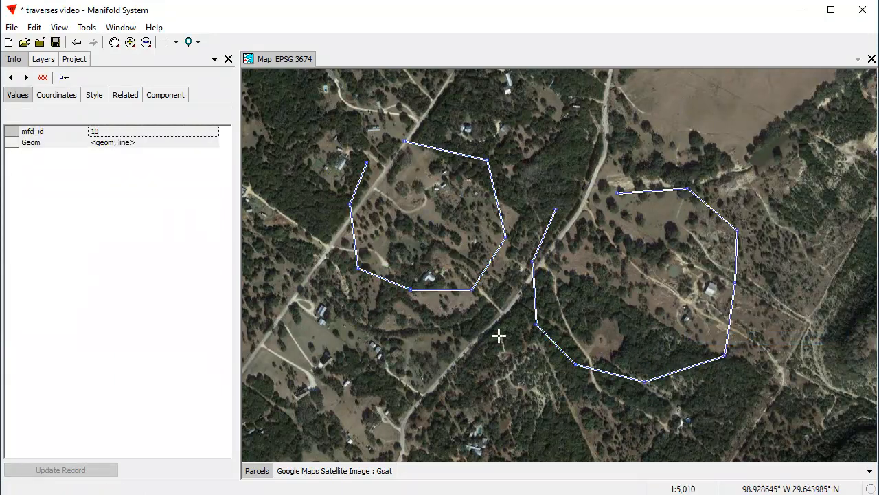
Examine how the start and end of the road-side parcel boundary meet at its western corner, close up and against the whole parcel
scroll(499, 335, "down", 2)
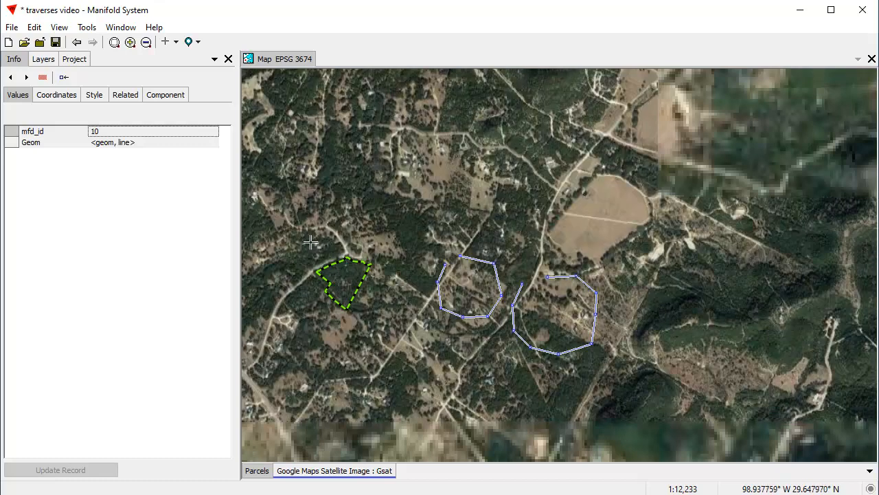
left_click_drag(299, 247, 395, 323)
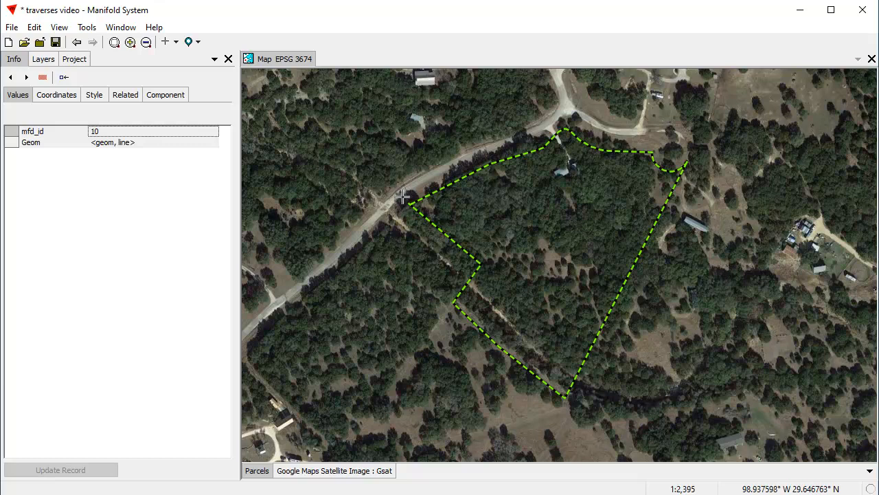
left_click_drag(395, 195, 420, 208)
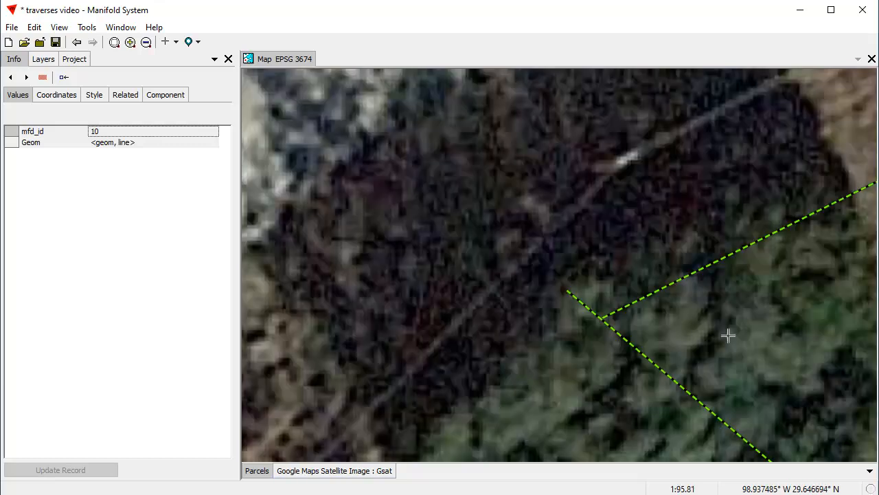
left_click_drag(728, 335, 471, 230)
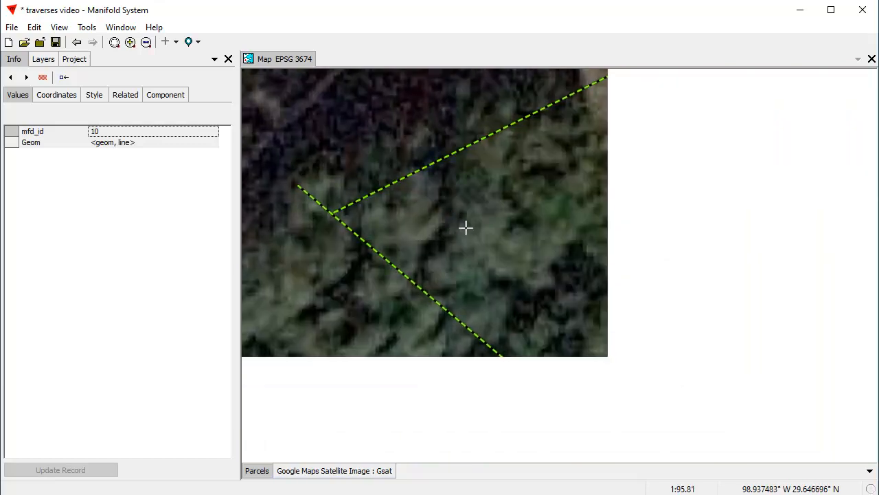
scroll(688, 291, "down", 3)
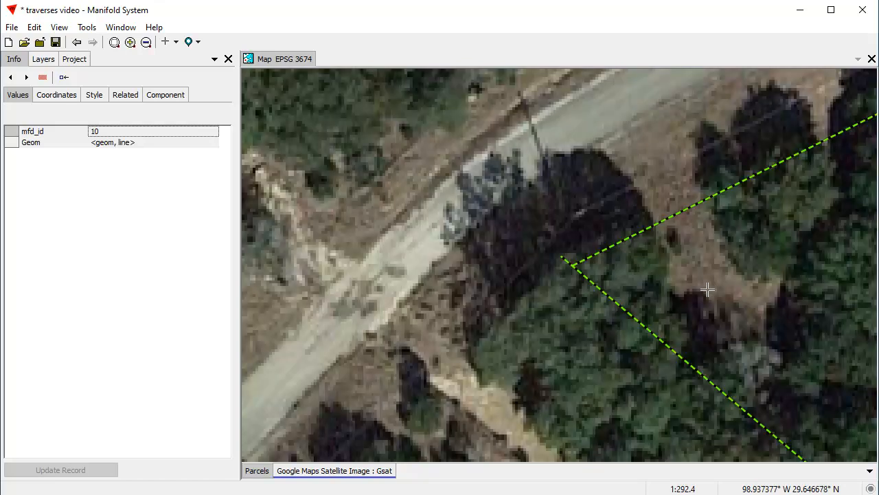
left_click_drag(707, 287, 590, 272)
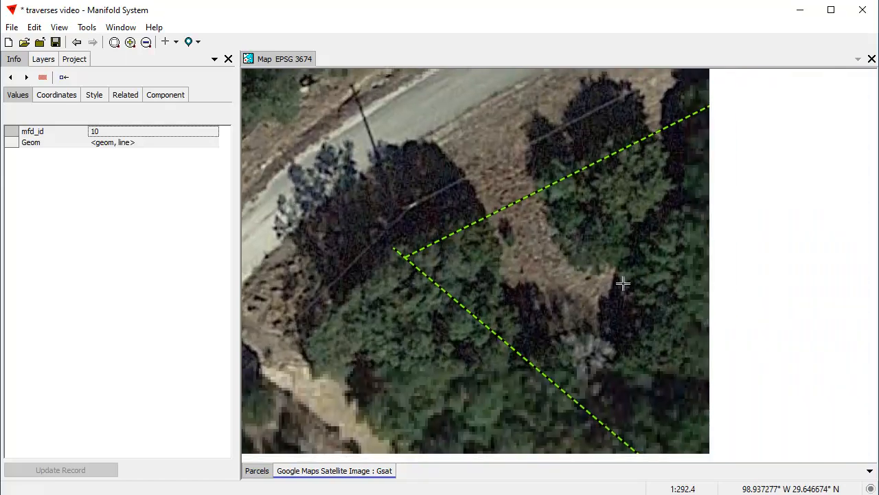
scroll(613, 284, "down", 2)
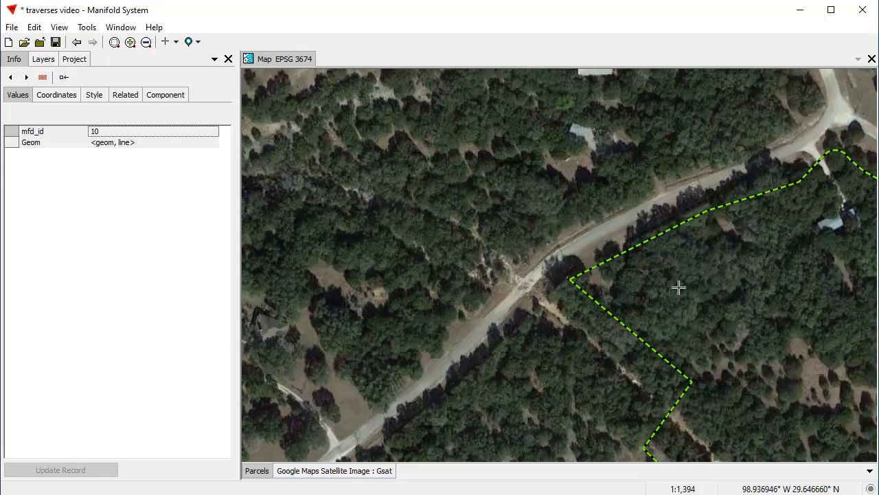
left_click_drag(677, 287, 416, 200)
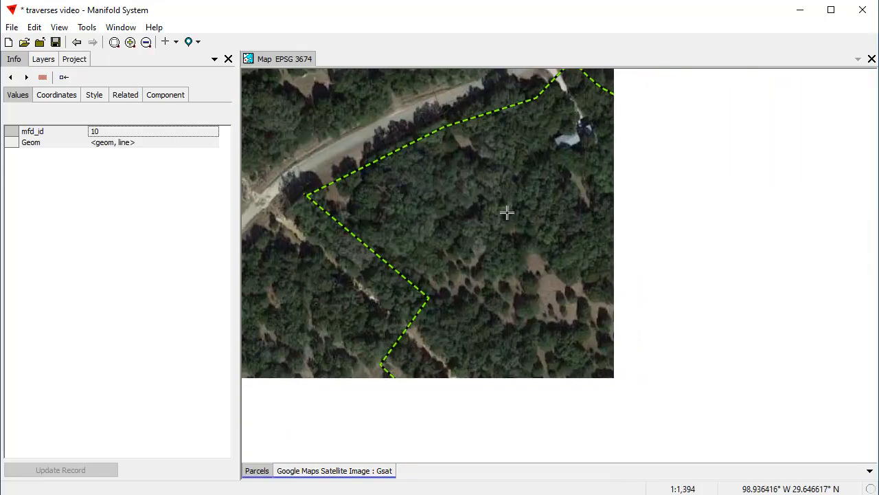
scroll(514, 217, "down", 1)
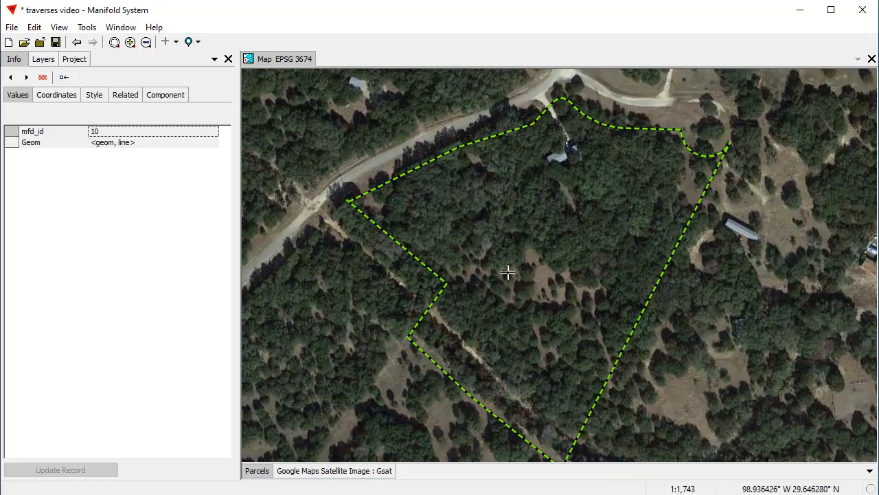
scroll(343, 195, "up", 5)
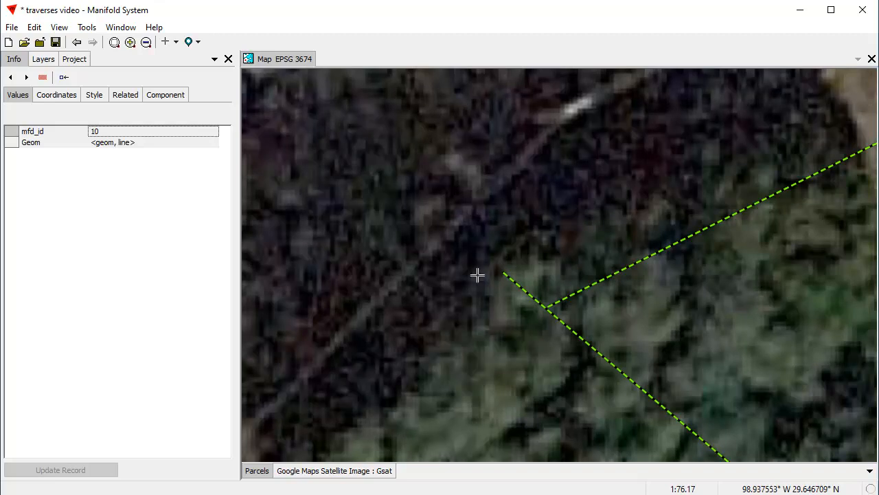
scroll(732, 314, "down", 2)
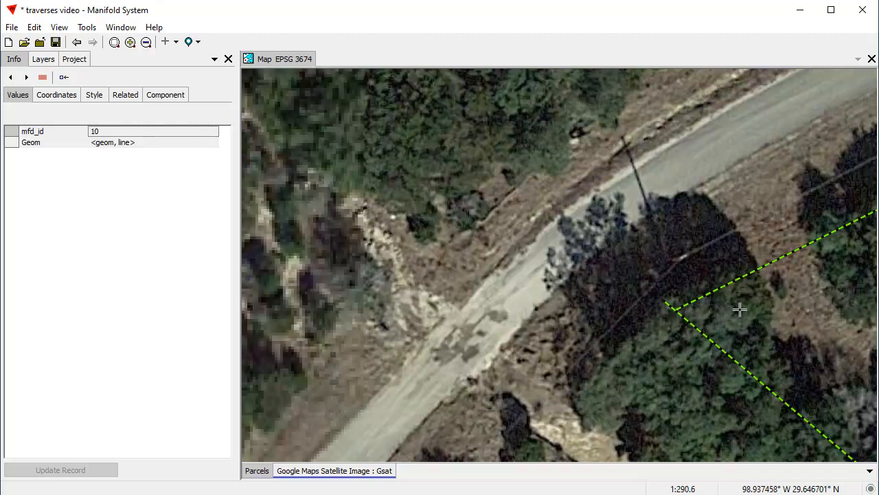
left_click_drag(734, 311, 508, 248)
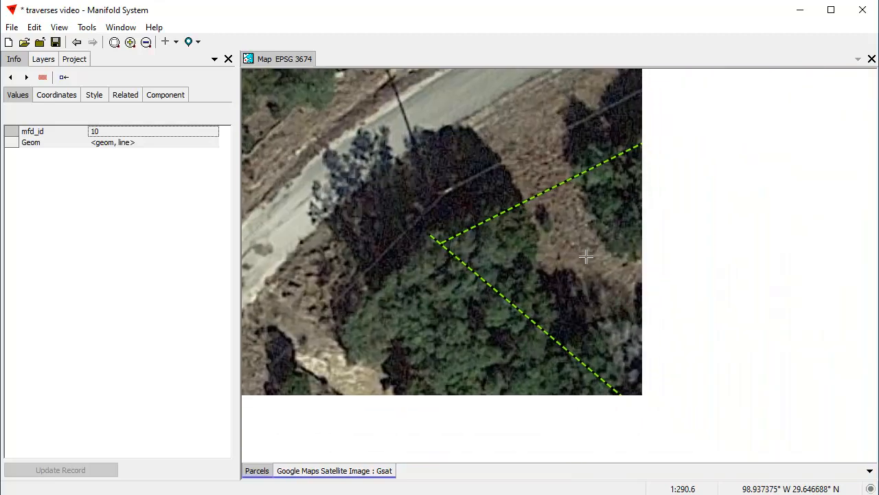
scroll(639, 231, "down", 2)
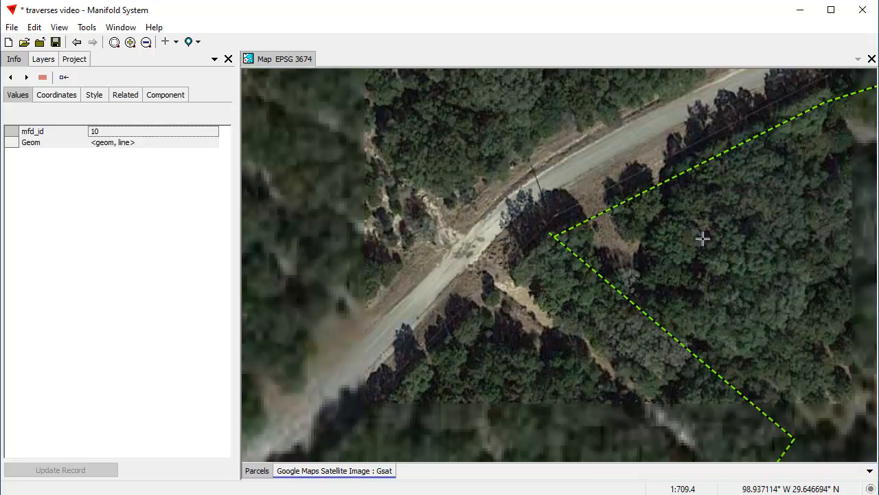
left_click_drag(697, 238, 536, 212)
scroll(589, 220, "down", 2)
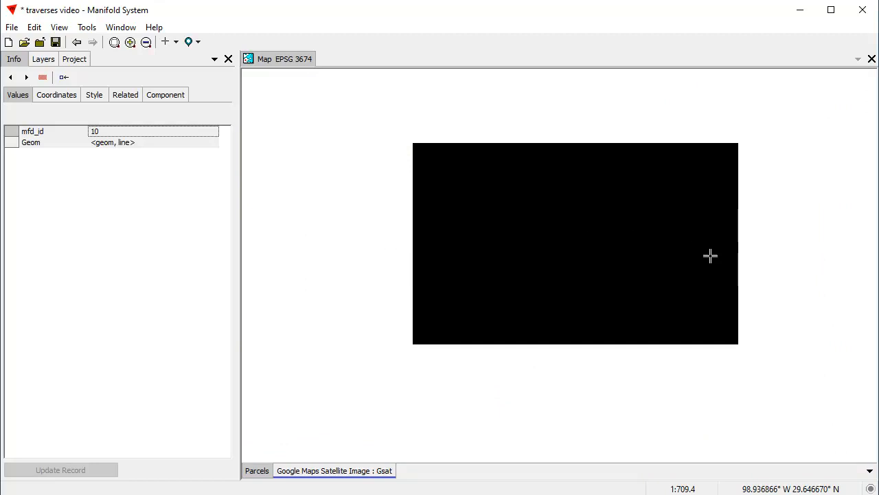
left_click_drag(664, 241, 554, 224)
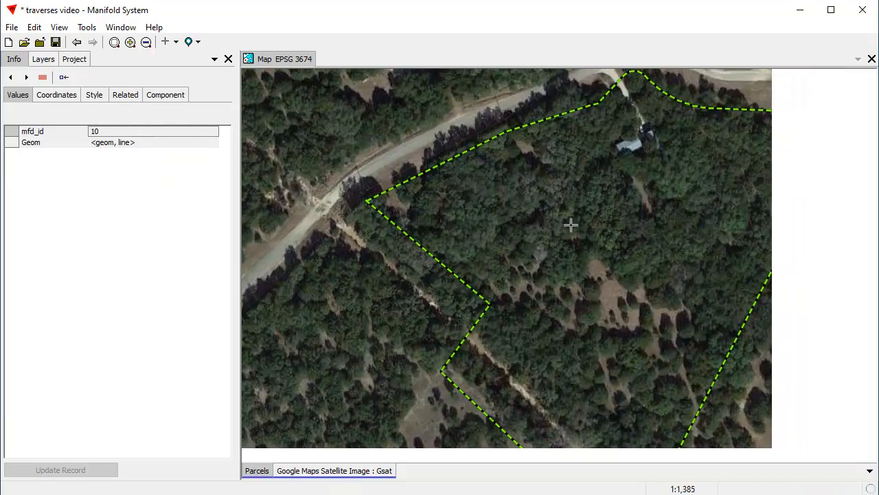
scroll(581, 224, "down", 1)
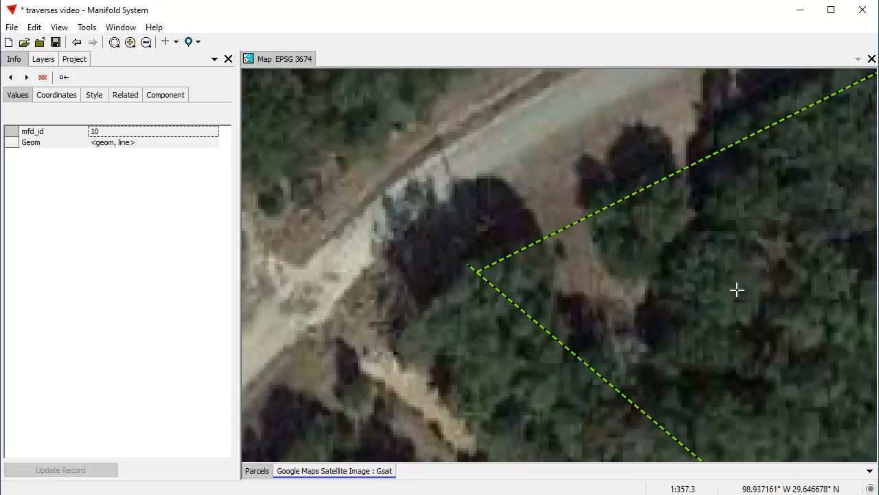
left_click_drag(737, 289, 527, 225)
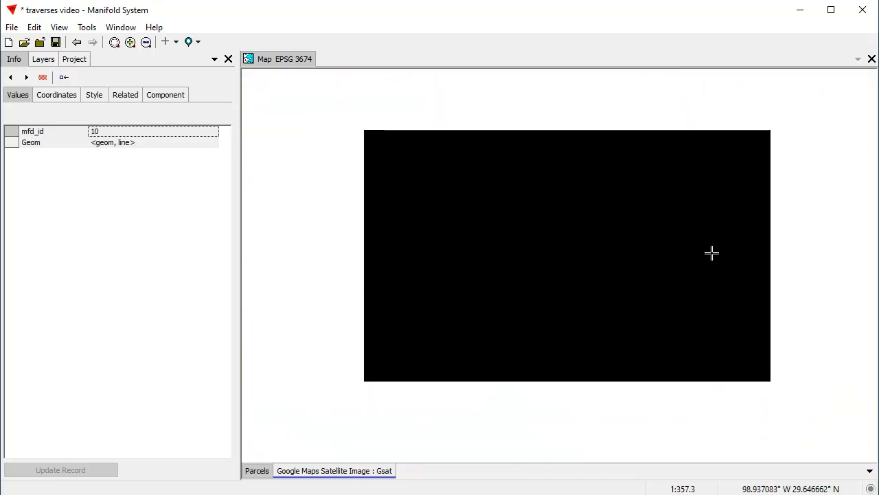
scroll(680, 247, "down", 1)
scroll(673, 253, "down", 1)
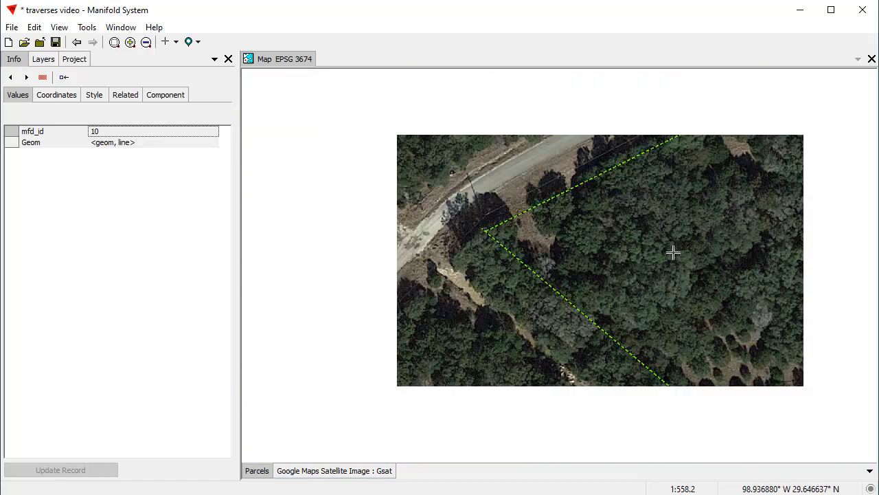
scroll(563, 245, "down", 2)
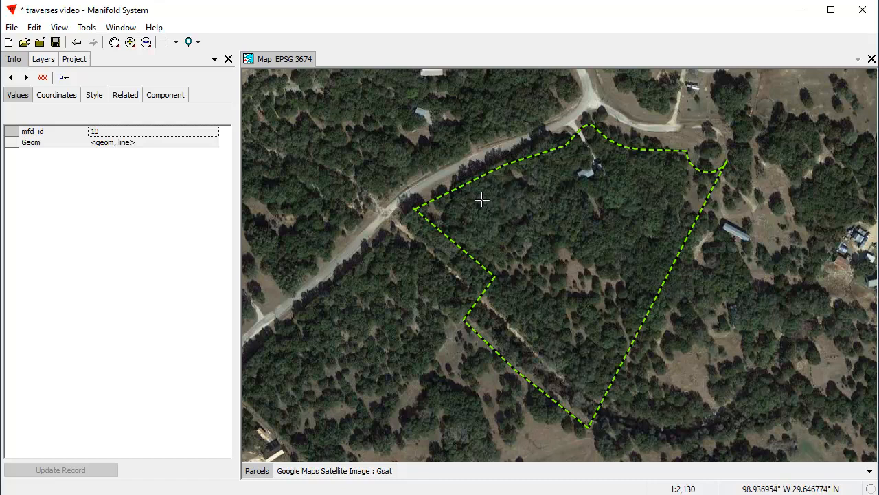
Open the road-side parcel boundary for editing and display its coordinate list as a direction and distance traverse
left_click(487, 173)
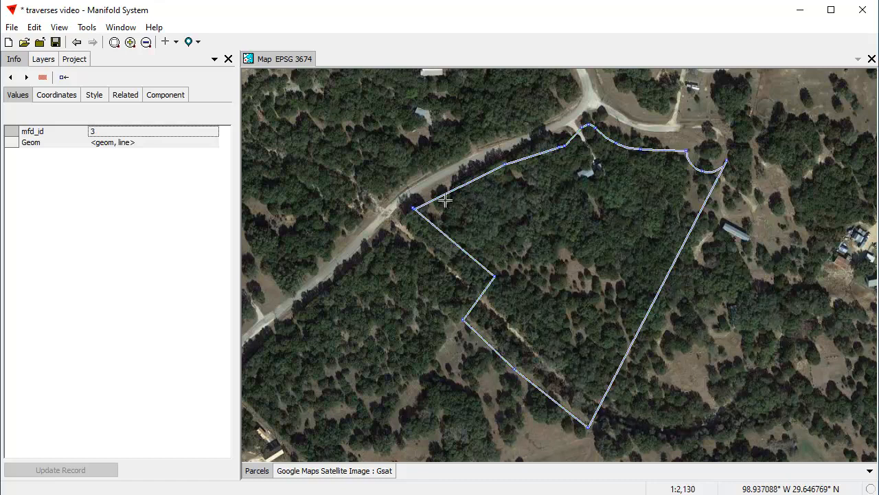
left_click(49, 99)
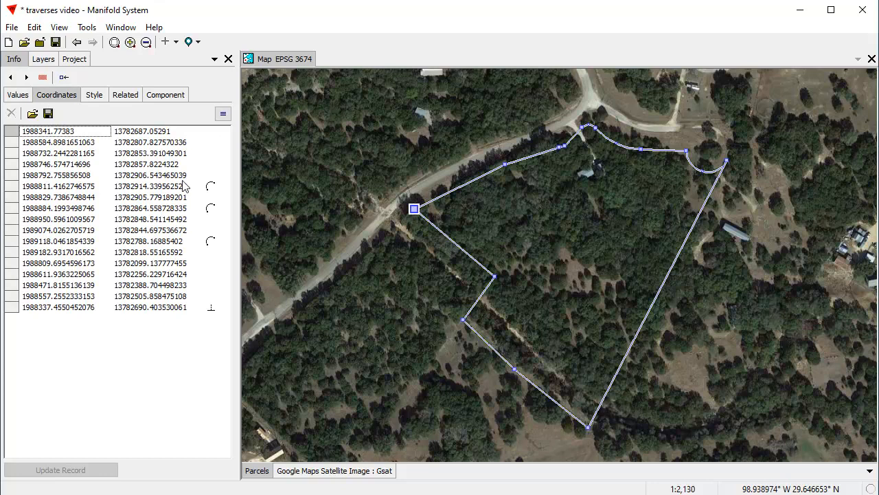
left_click(224, 116)
left_click(162, 146)
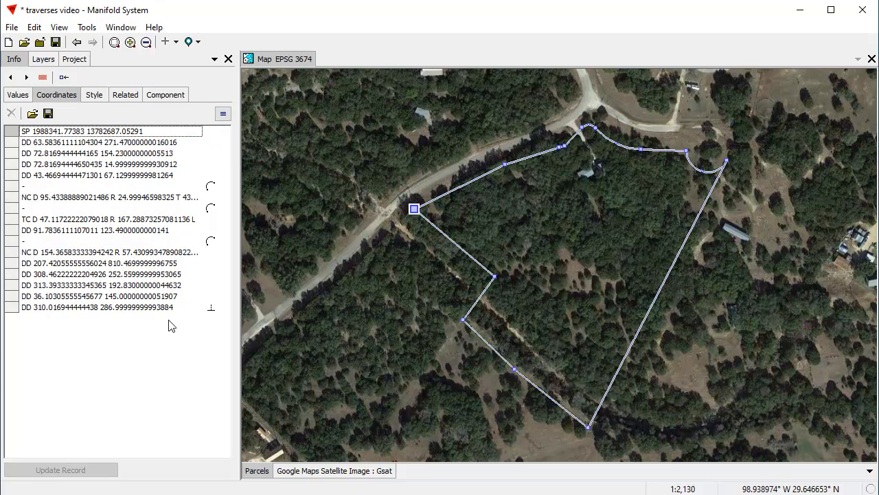
Copy the traverse entry of the boundary's final leg, which ends at the western corner
left_click(147, 309)
right_click(147, 312)
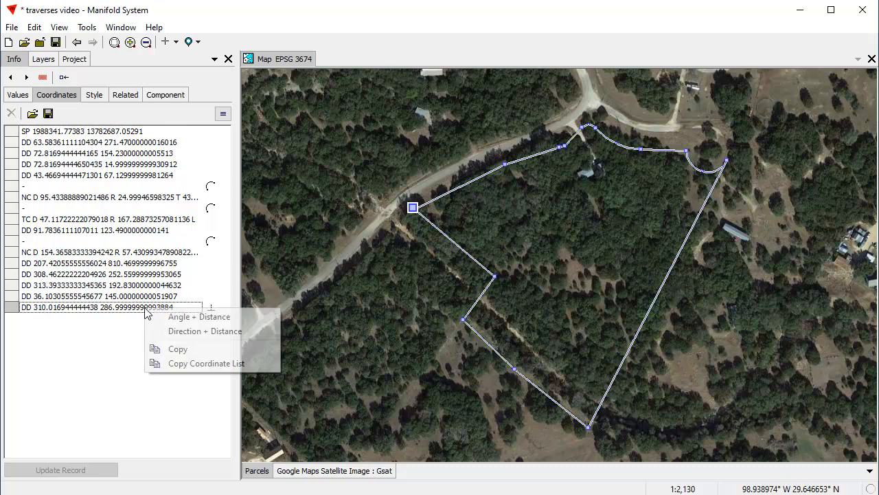
left_click(155, 348)
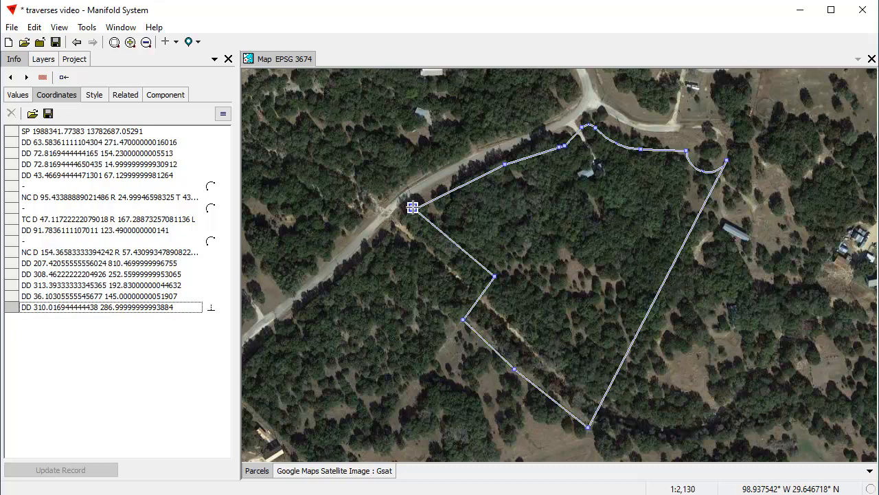
Replace the boundary's deleted end coordinate by continuing the branch with a freehand leg about 306 long toward the road, just past the western corner
right_click(412, 208)
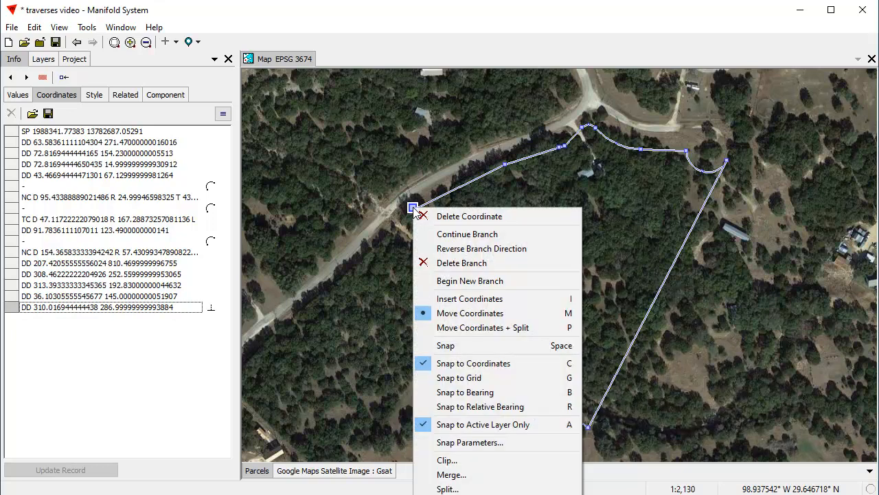
left_click(447, 217)
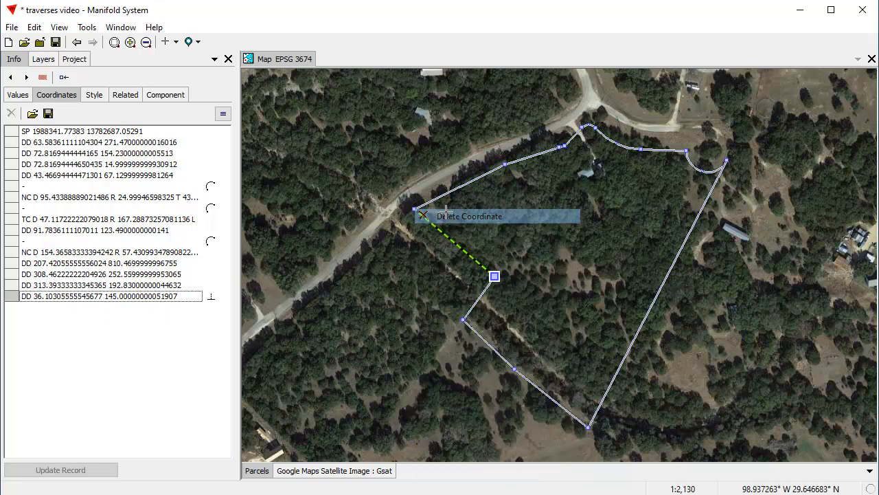
right_click(494, 277)
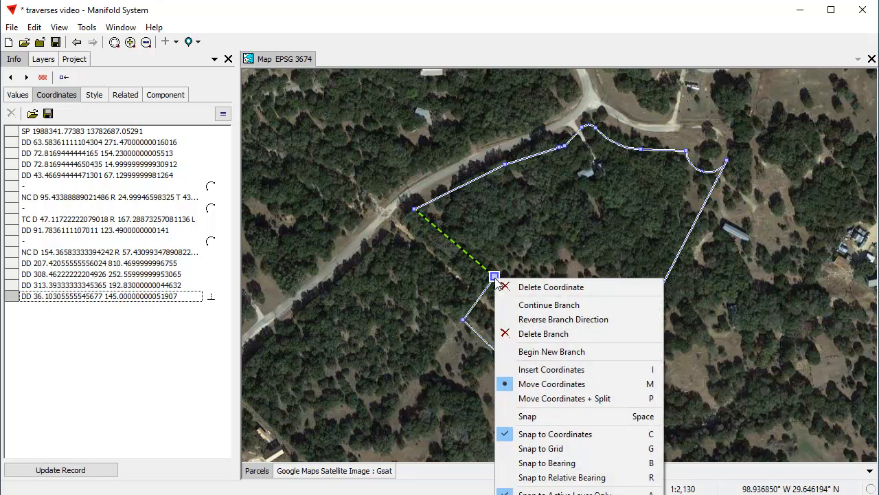
left_click(576, 306)
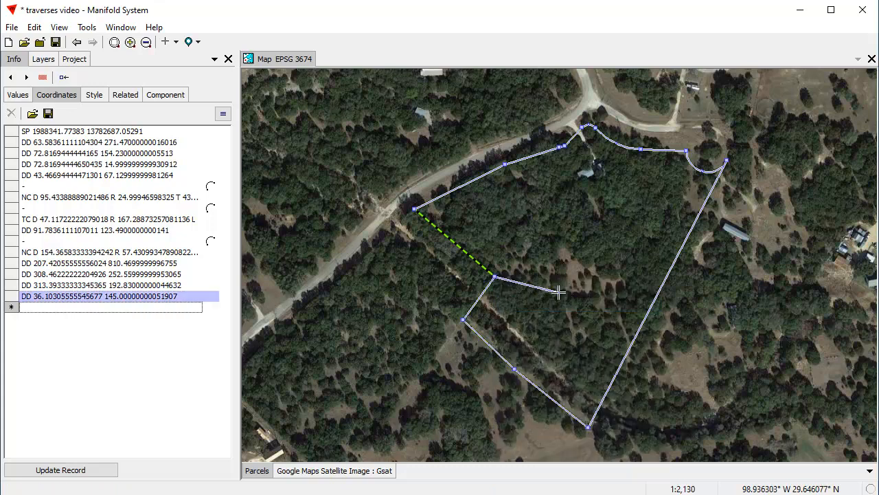
left_click(406, 204)
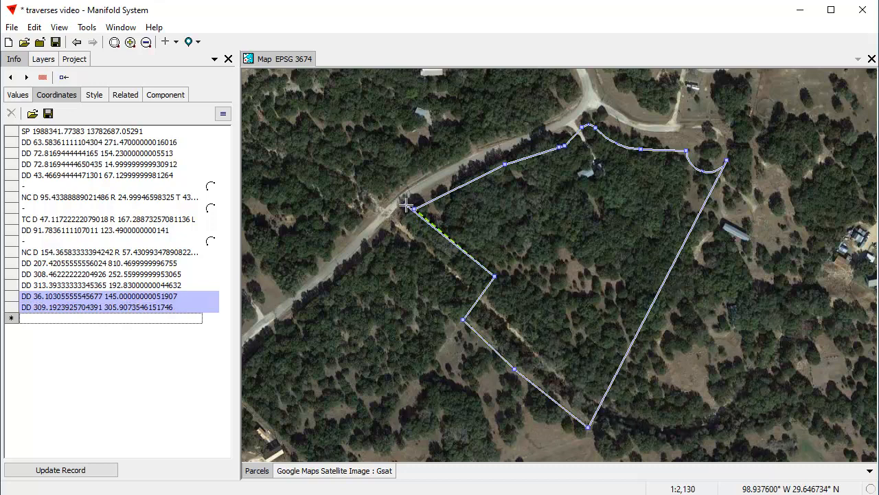
Replace the freehand final leg's entry with the copied traverse value DD 310.016944444438 286.99999999993884
left_click(102, 309)
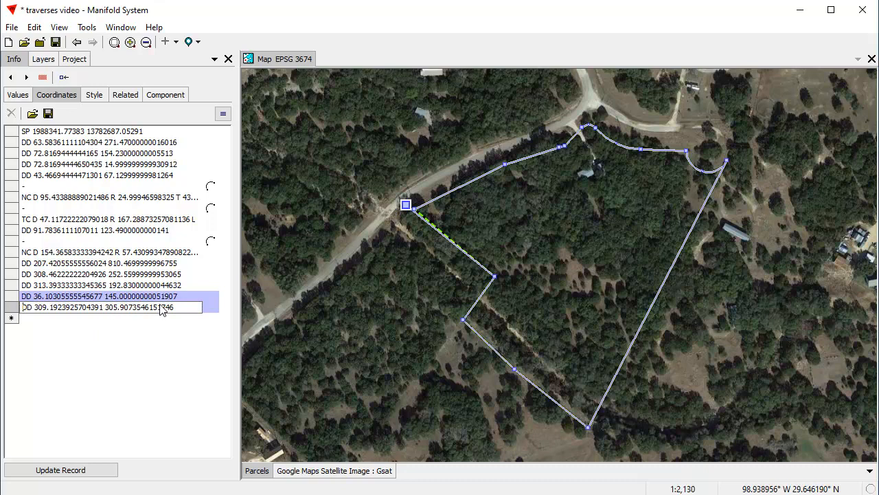
key("ctrl+a")
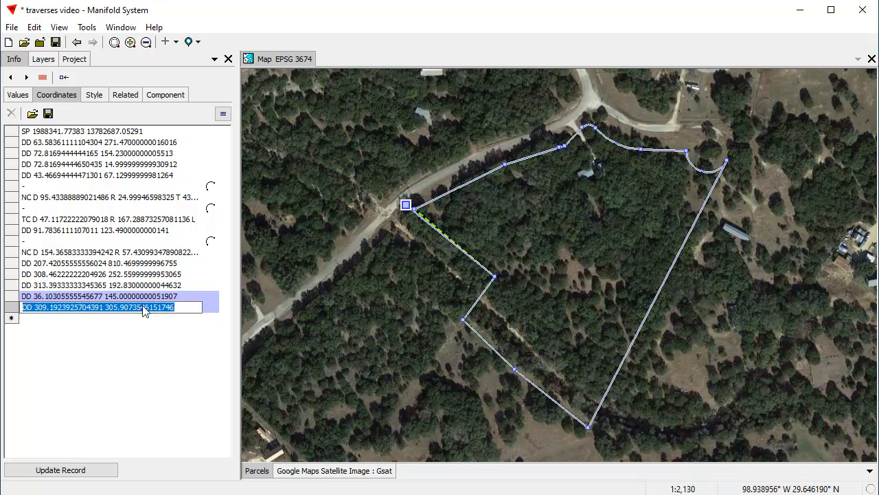
right_click(145, 311)
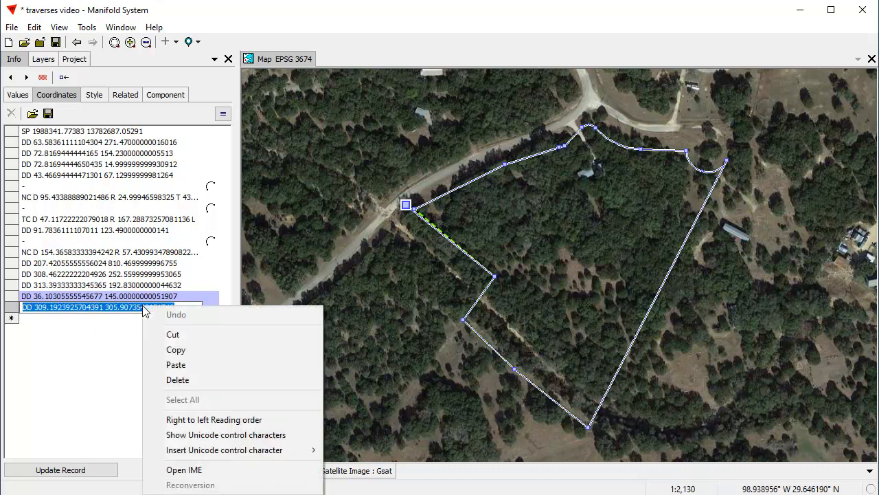
left_click(172, 366)
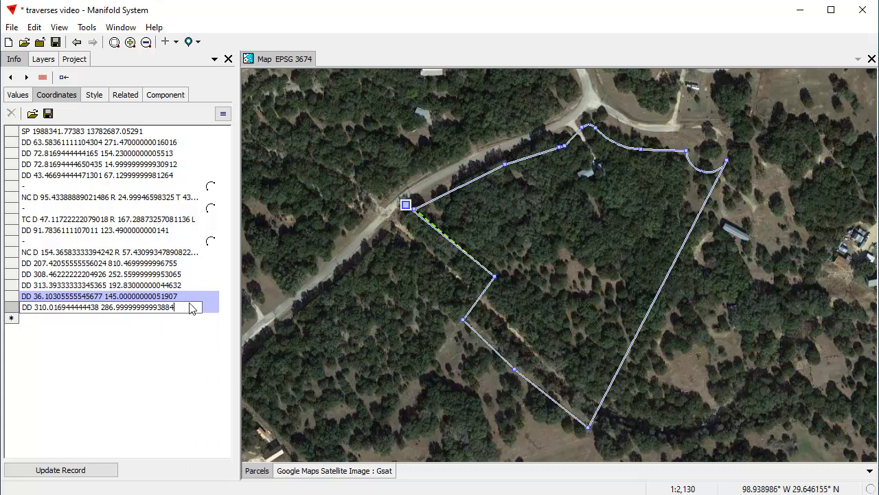
key("Return")
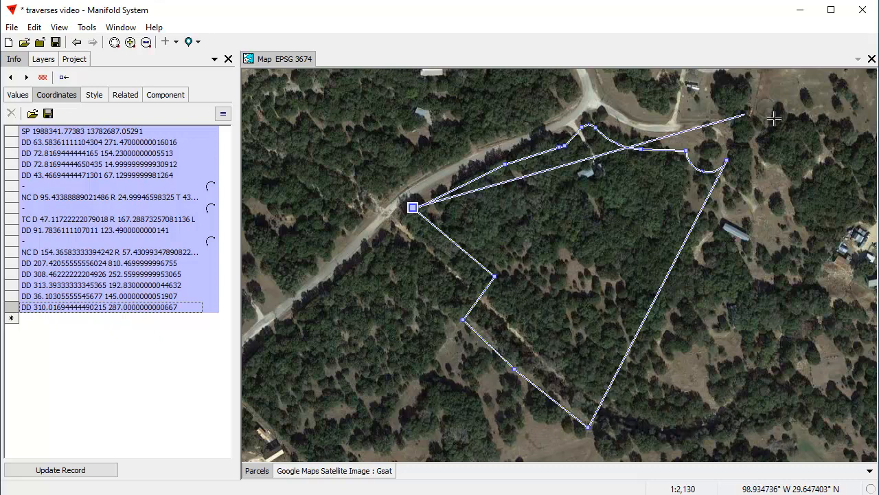
End the boundary's current branch with its gap closed and compare the adjusted outline against the original at the western corner and southwestern notch
right_click(418, 191)
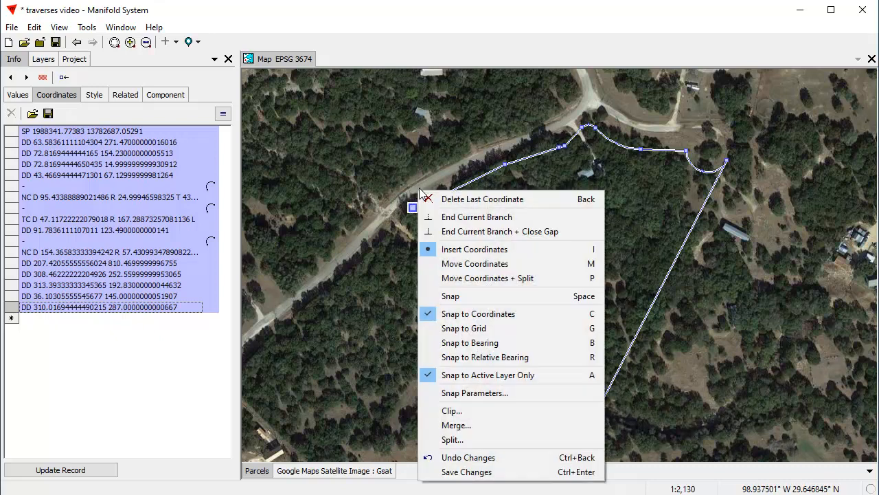
left_click(517, 231)
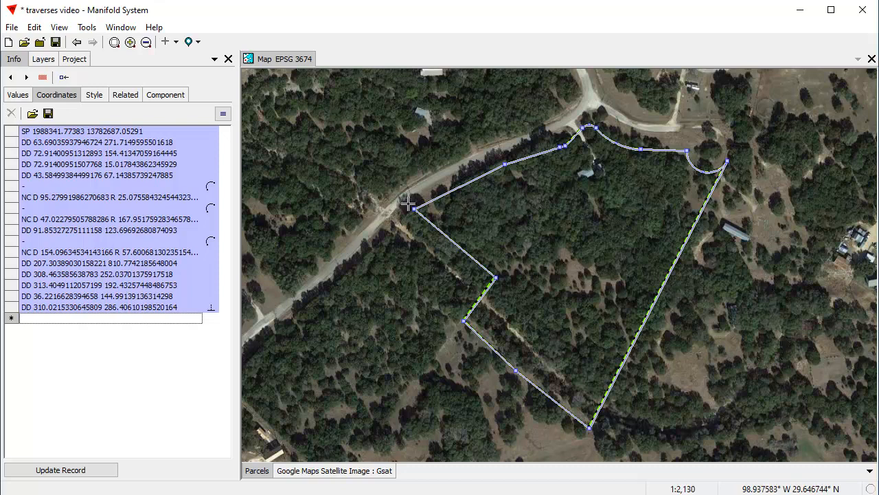
scroll(410, 204, "up", 5)
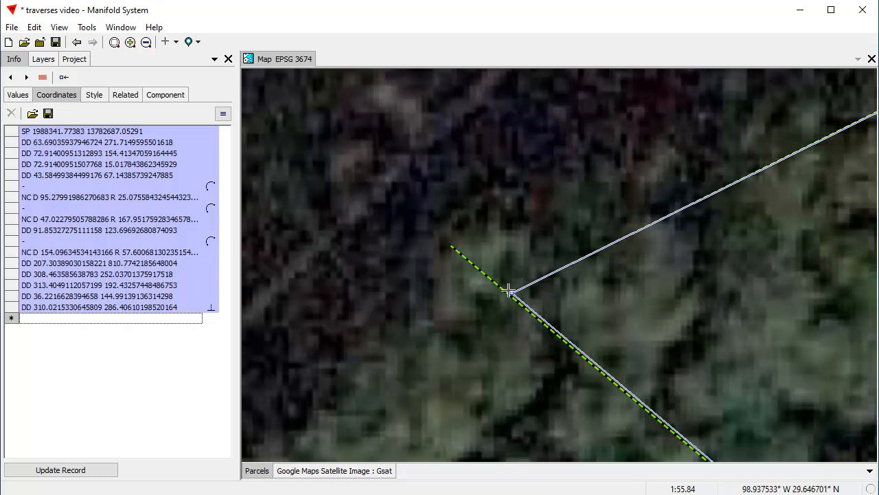
left_click(77, 42)
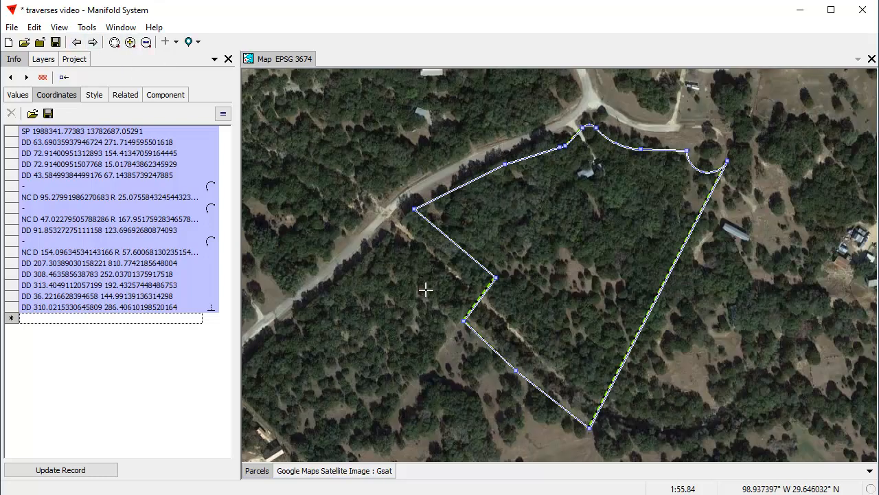
left_click_drag(441, 274, 526, 329)
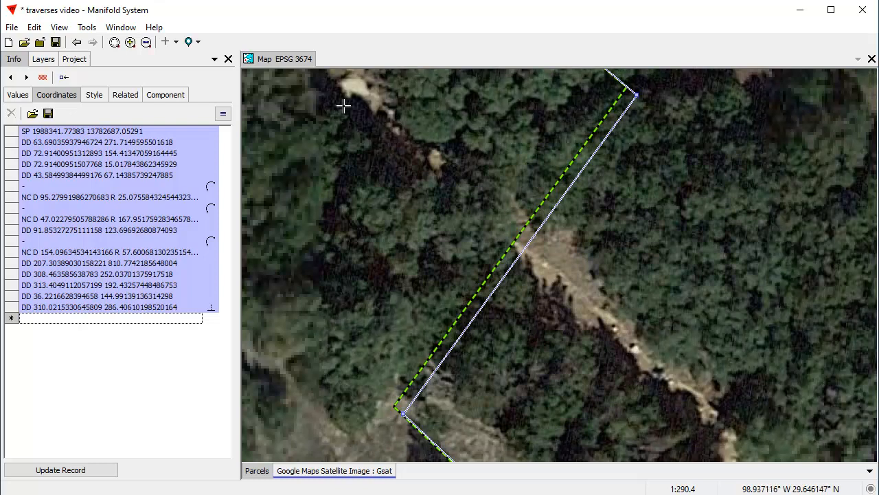
left_click(76, 42)
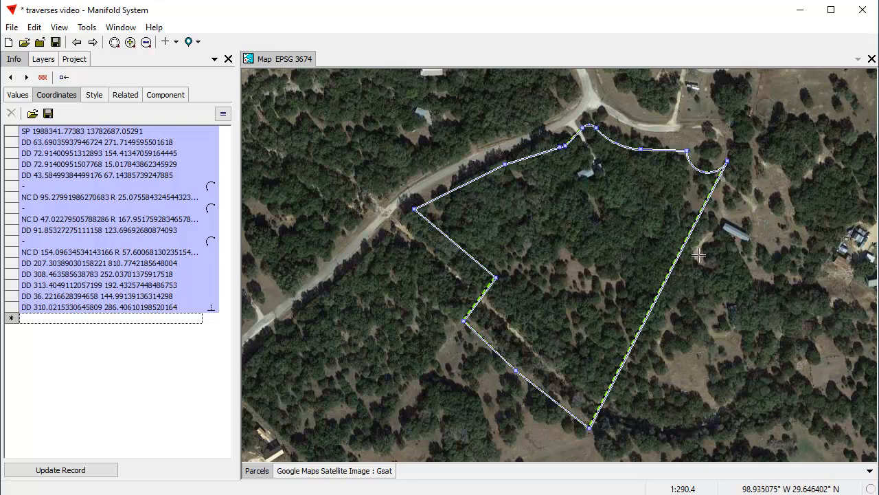
Undo the changes made to the parcel boundary
right_click(357, 269)
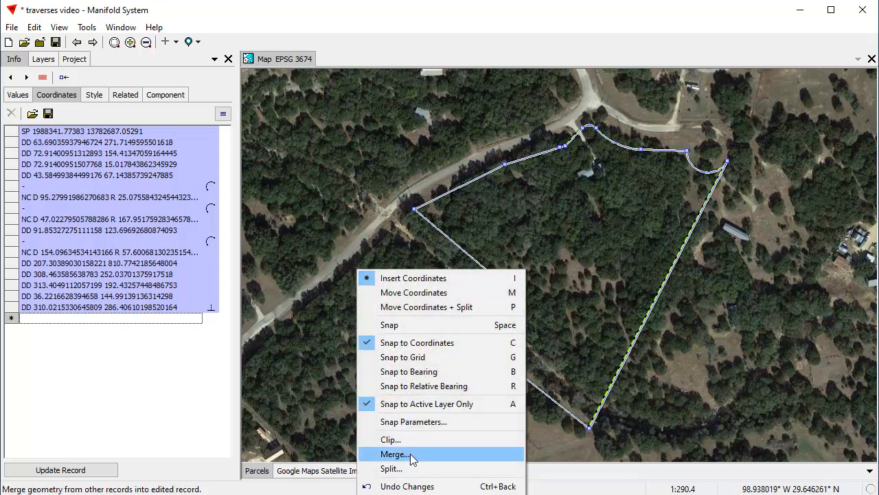
left_click(413, 486)
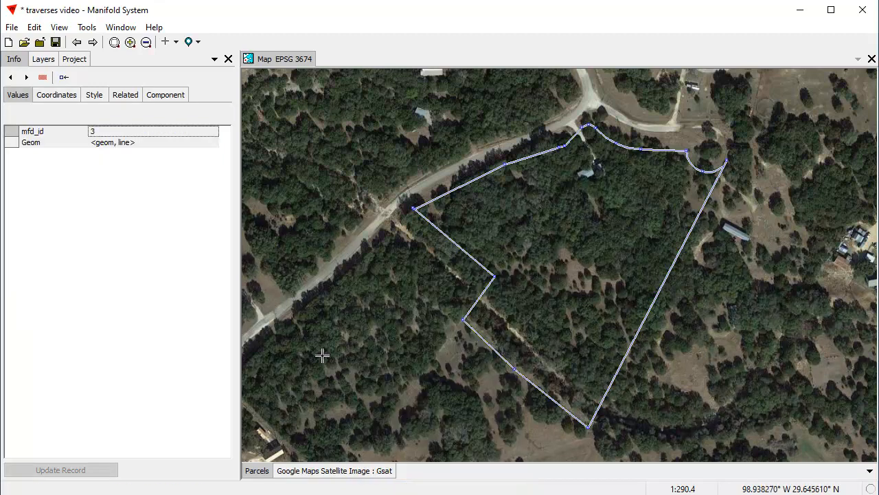
Start a new line with a freehand leg about 316 long, running east from the road southwest of the parcel, and list it as a traverse
left_click(176, 42)
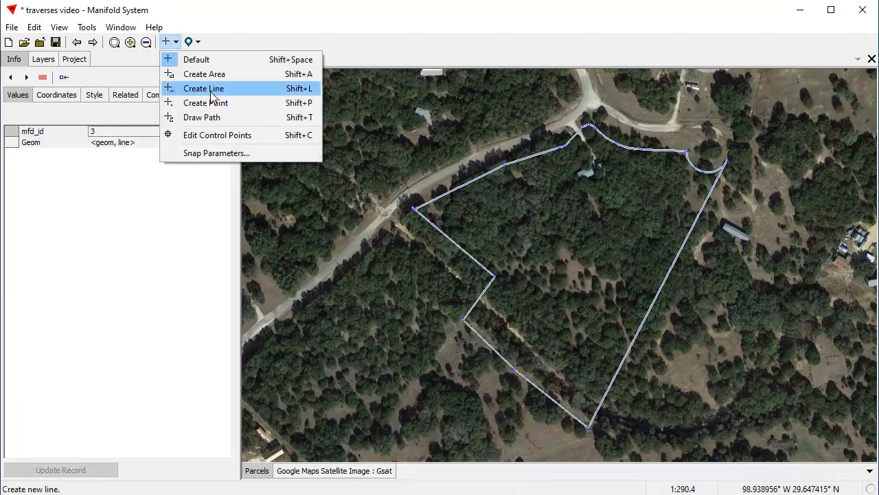
left_click(212, 103)
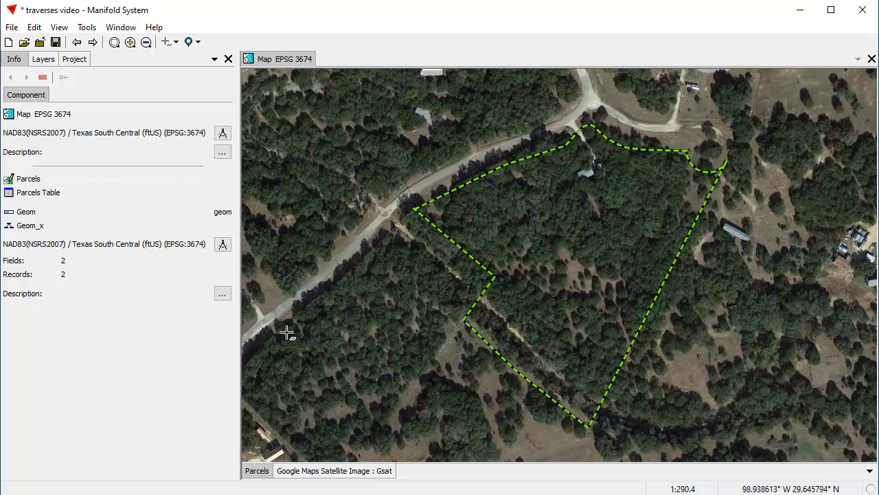
left_click(295, 295)
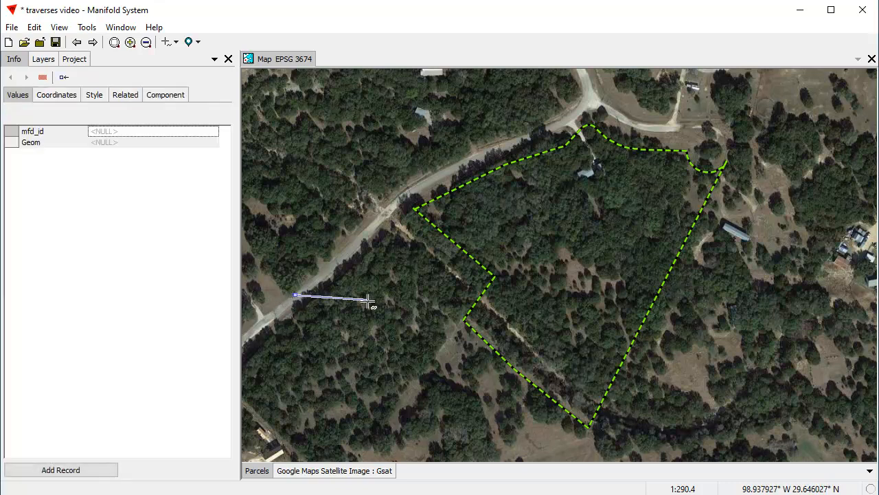
left_click(412, 291)
left_click(58, 94)
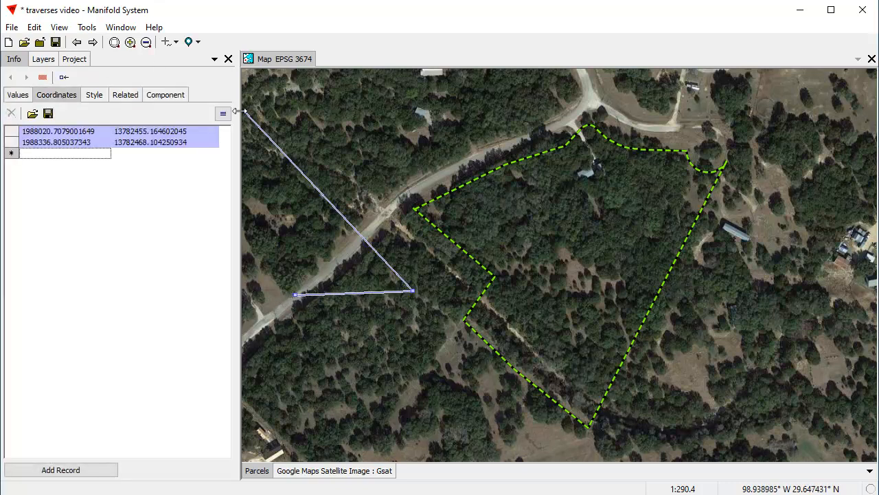
left_click(222, 113)
left_click(133, 146)
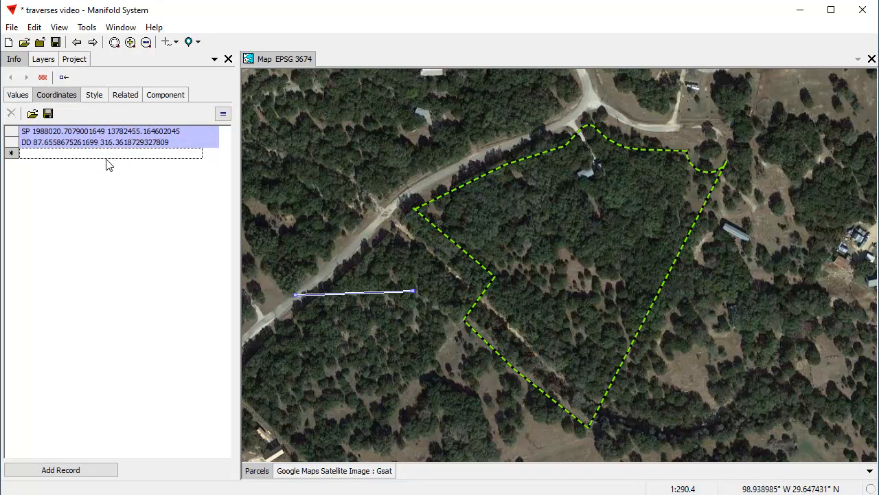
Replace the new line's leg entry with DD 90 400, and discard the unsaved line
left_click(74, 144)
left_click_drag(185, 148, 34, 150)
key("BackSpace")
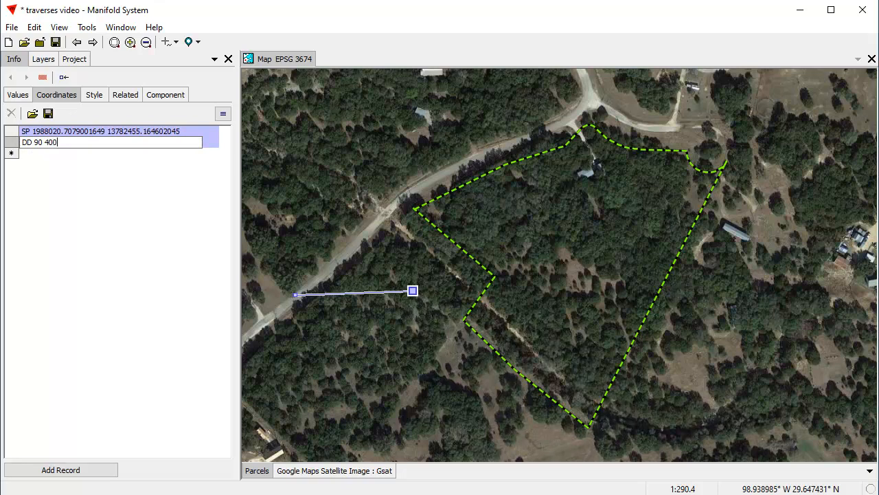
key("Return")
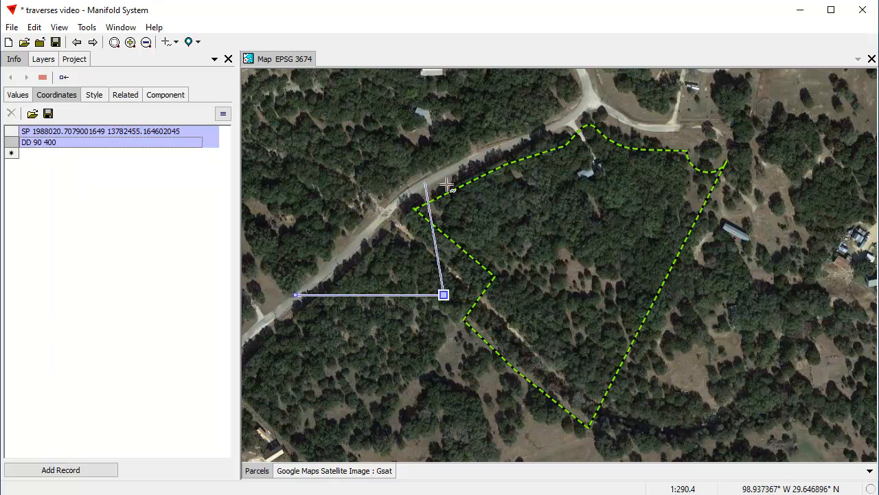
right_click(592, 239)
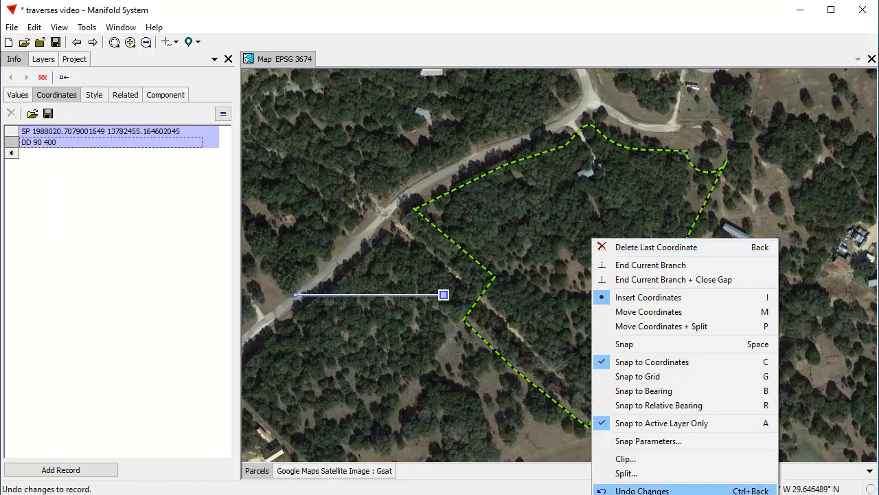
left_click(642, 490)
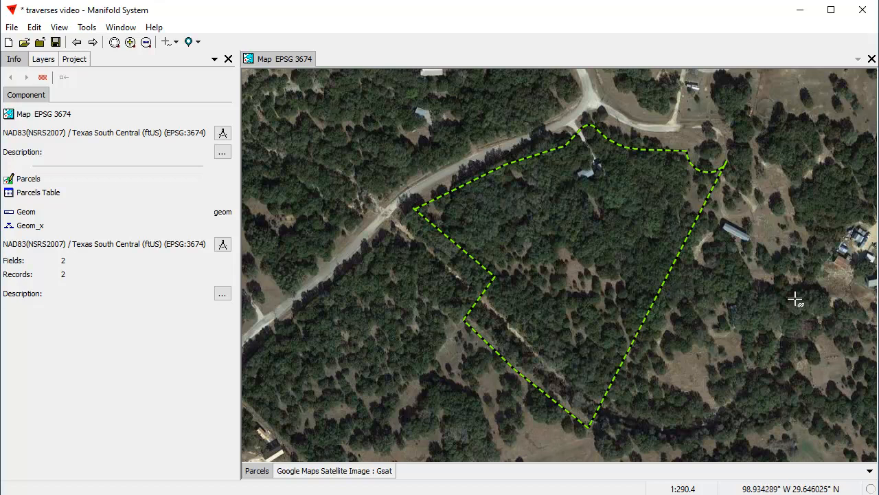
Reopen the closed road-side parcel boundary west of the two open polylines and show its coordinates as a traverse
left_click_drag(789, 292, 532, 264)
scroll(699, 219, "down", 2)
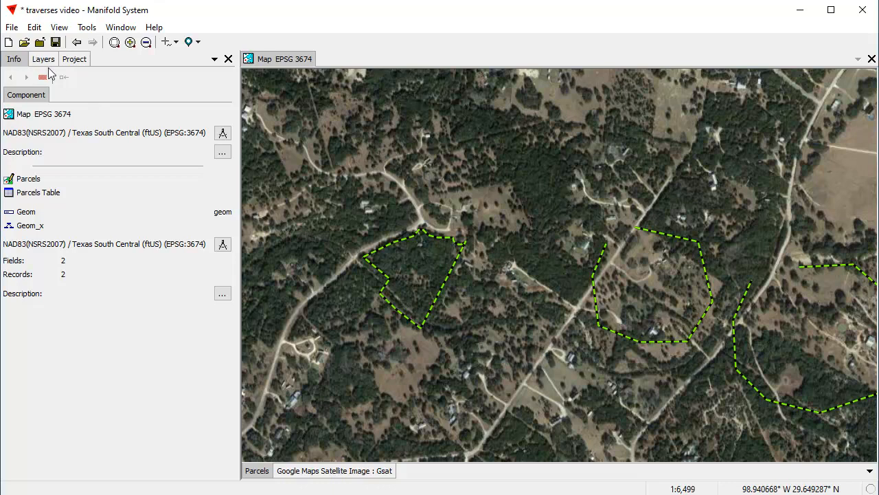
left_click(448, 274)
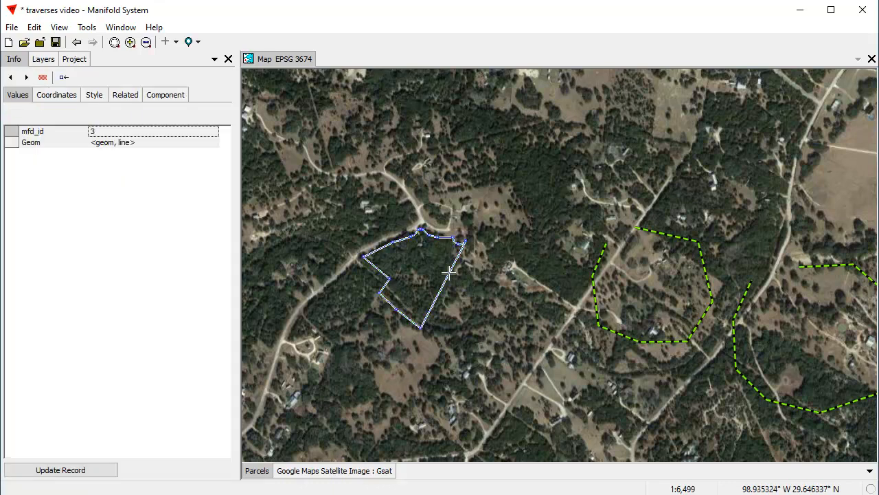
left_click(68, 100)
left_click(223, 113)
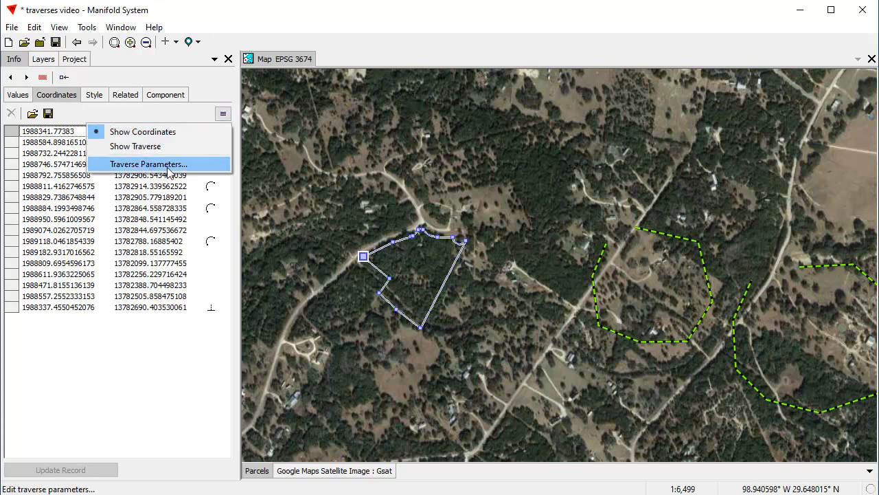
left_click(135, 146)
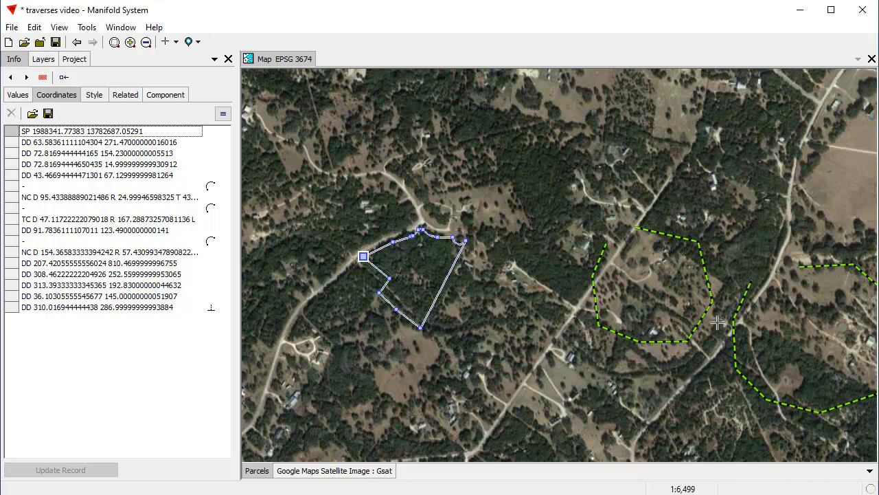
left_click_drag(723, 323, 674, 308)
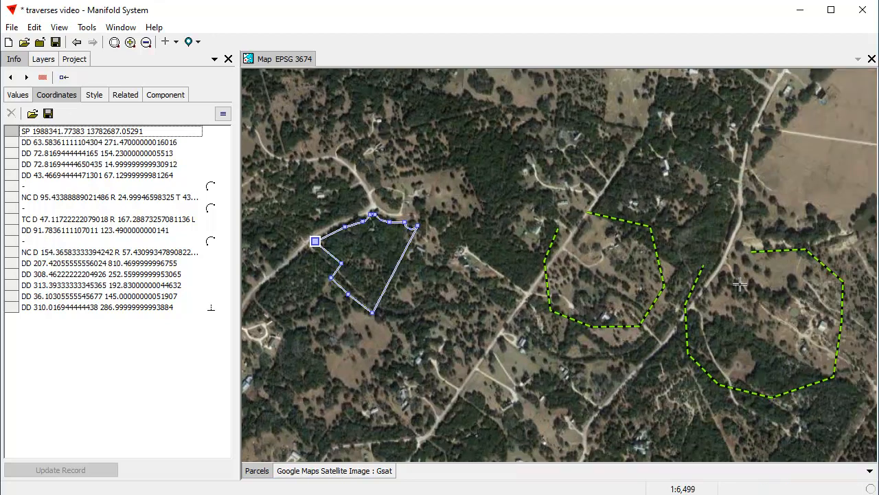